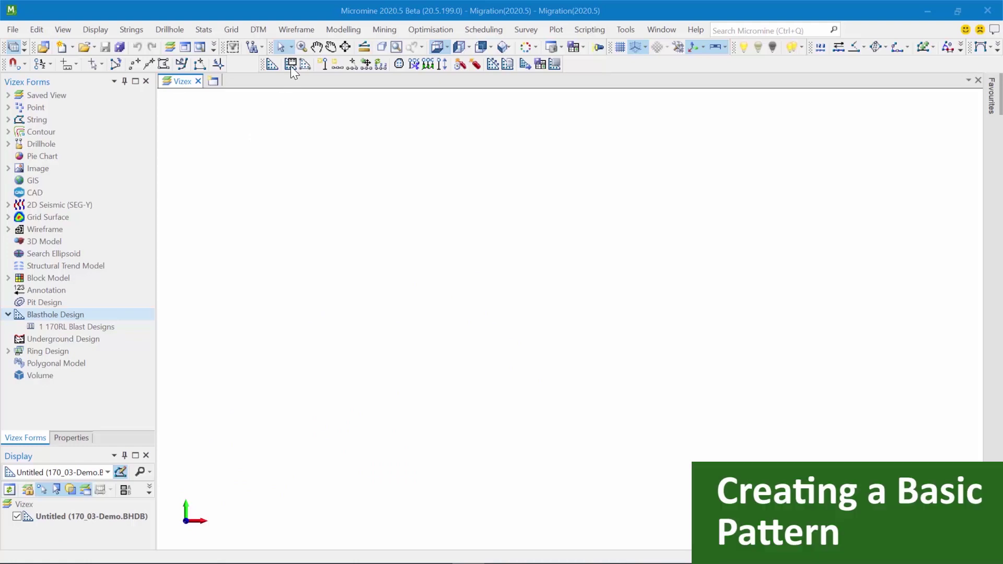
Start a new blast pattern and enter the name B1 on the Pattern Design tab
{"action": "left_click", "coordinate": [291, 64]}
{"action": "left_click", "coordinate": [387, 148]}
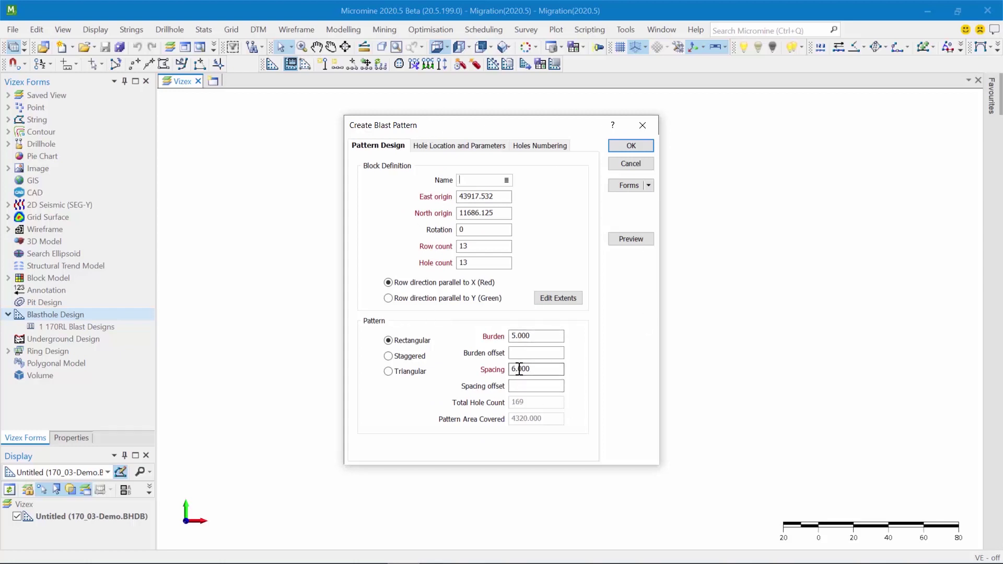
{"action": "left_click", "coordinate": [473, 178]}
Confirm the name B1, then drag the pattern extents in Vizex, enlarging it to 357 holes
{"action": "left_click", "coordinate": [502, 196]}
{"action": "left_click", "coordinate": [563, 299]}
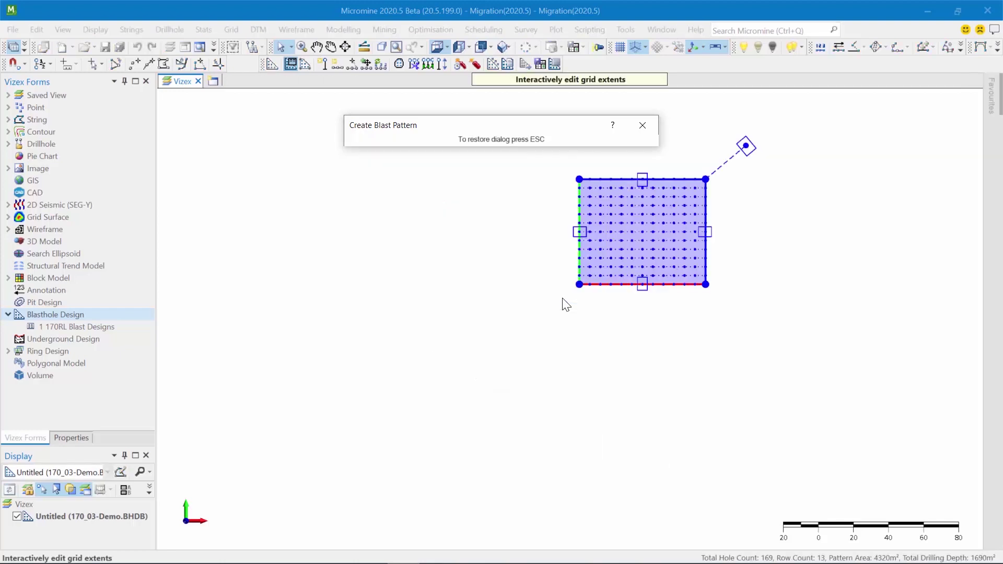
{"action": "left_click_drag", "start_coordinate": [622, 217], "coordinate": [502, 284]}
{"action": "scroll", "coordinate": [502, 285], "scroll_direction": "up", "scroll_amount": 2}
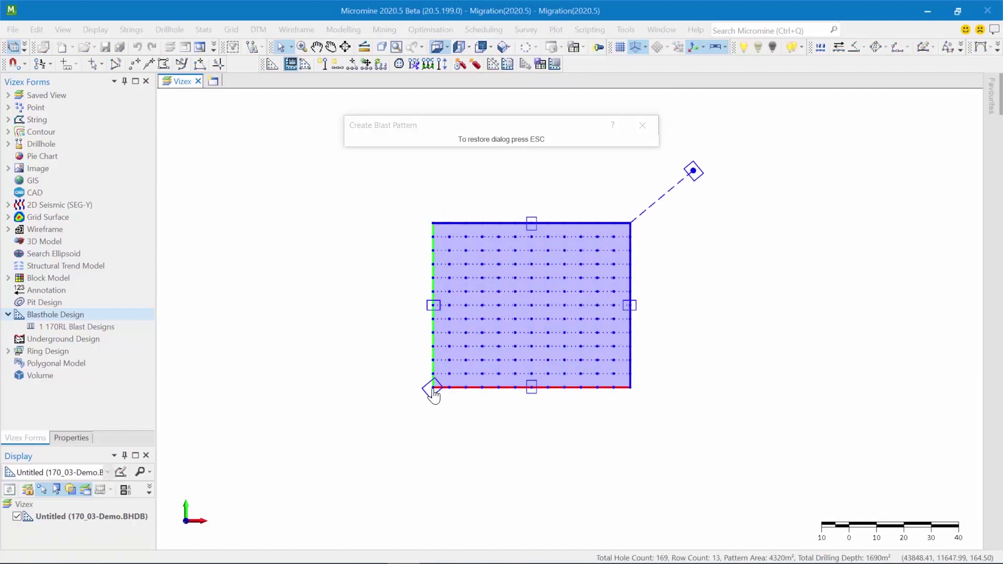
{"action": "left_click_drag", "start_coordinate": [432, 387], "coordinate": [385, 444]}
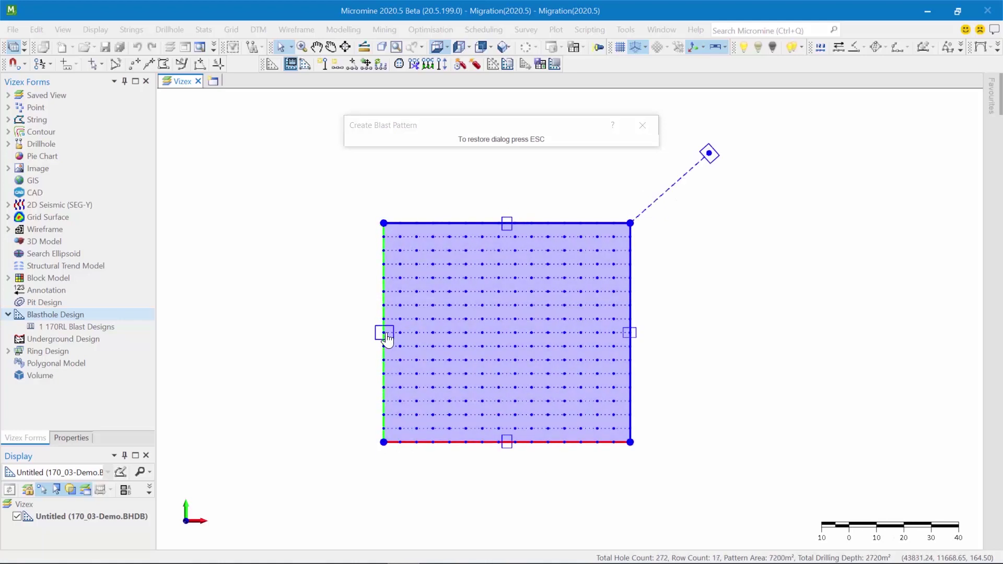
{"action": "left_click_drag", "start_coordinate": [383, 333], "coordinate": [464, 333]}
Reshape the pattern to 156 holes in 12 rows and shift it slightly down
{"action": "scroll", "coordinate": [475, 348], "scroll_direction": "up", "scroll_amount": 1}
{"action": "scroll", "coordinate": [475, 348], "scroll_direction": "up", "scroll_amount": 1}
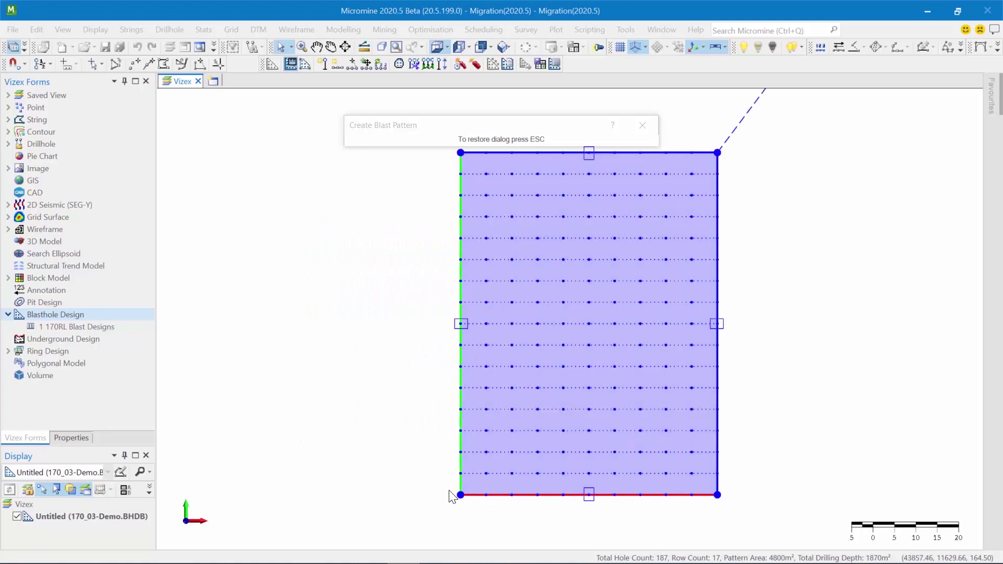
{"action": "left_click_drag", "start_coordinate": [452, 501], "coordinate": [474, 362]}
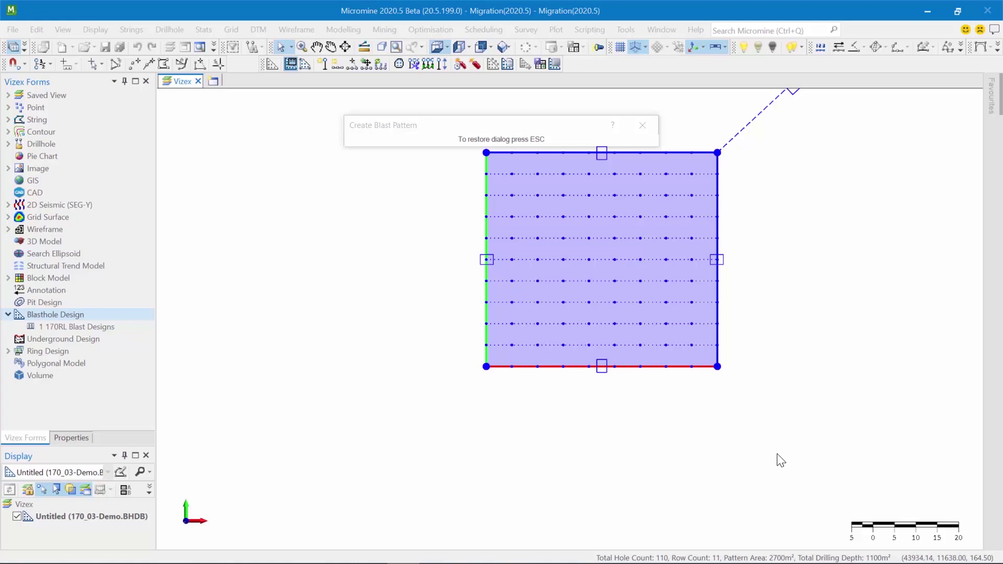
{"action": "left_click", "coordinate": [480, 366]}
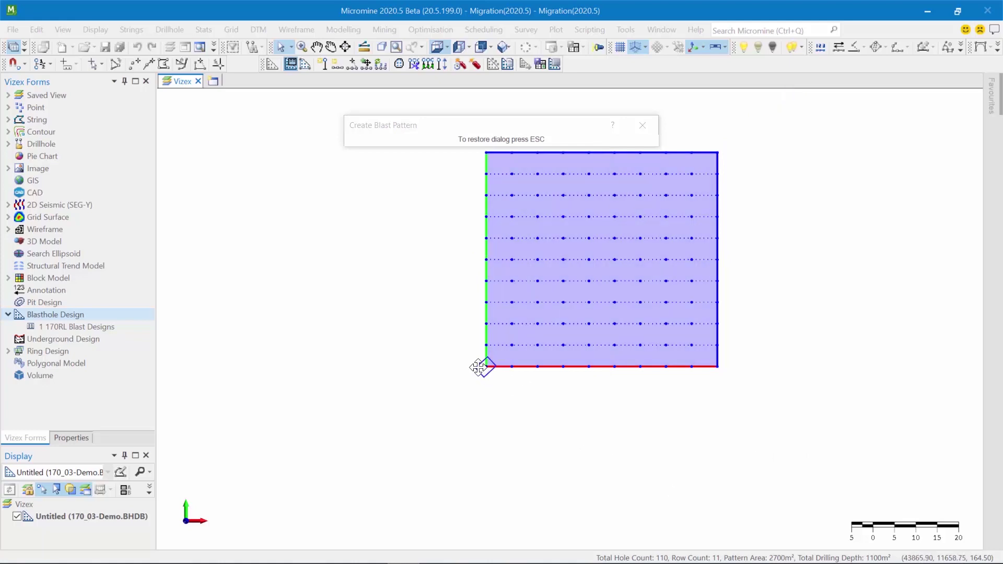
{"action": "left_click_drag", "start_coordinate": [478, 367], "coordinate": [410, 387]}
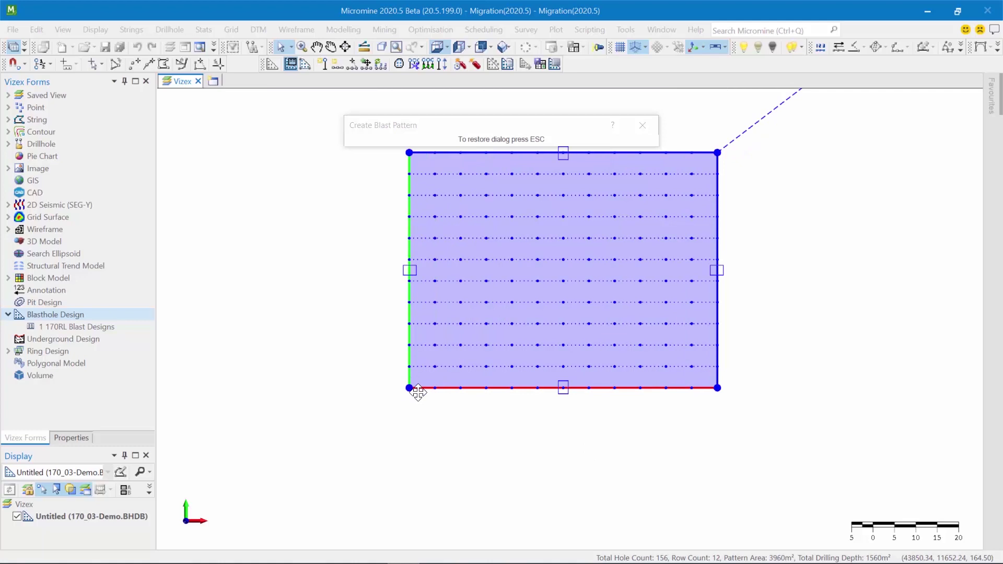
{"action": "left_click_drag", "start_coordinate": [569, 278], "coordinate": [565, 320]}
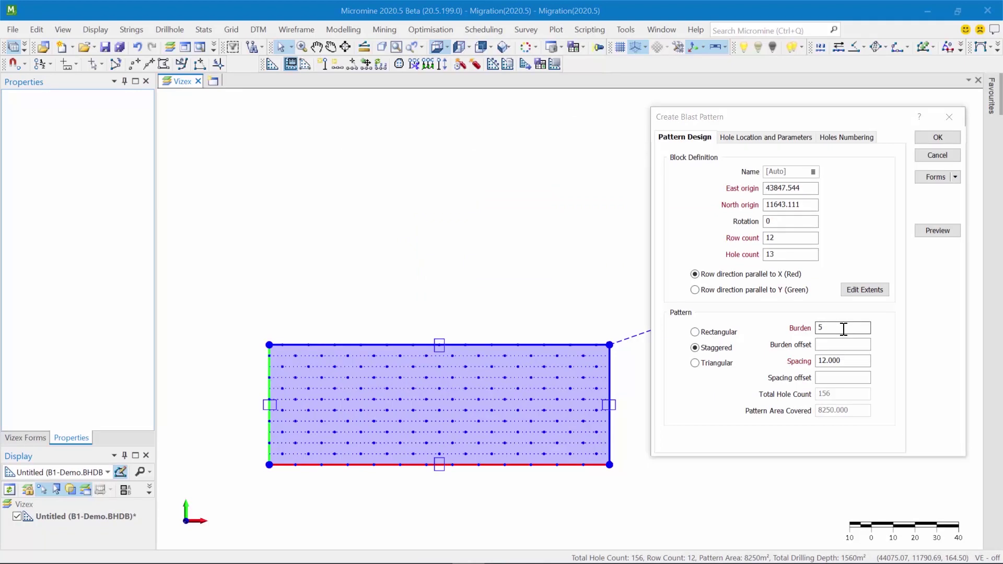
Set the pattern burden to 10 and move the pattern settings window left
{"action": "left_click", "coordinate": [844, 329]}
{"action": "type", "text": "10"}
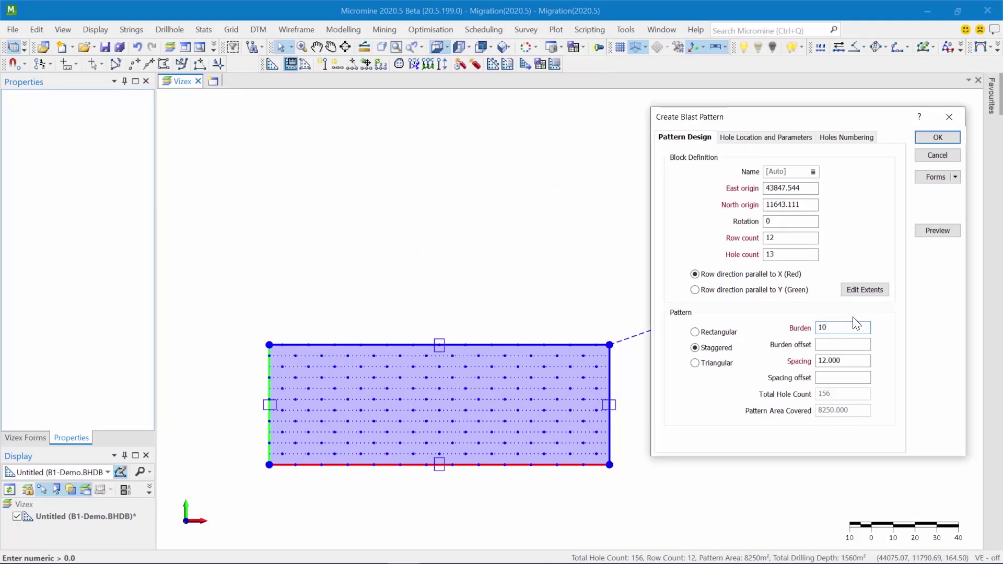
{"action": "left_click", "coordinate": [837, 361]}
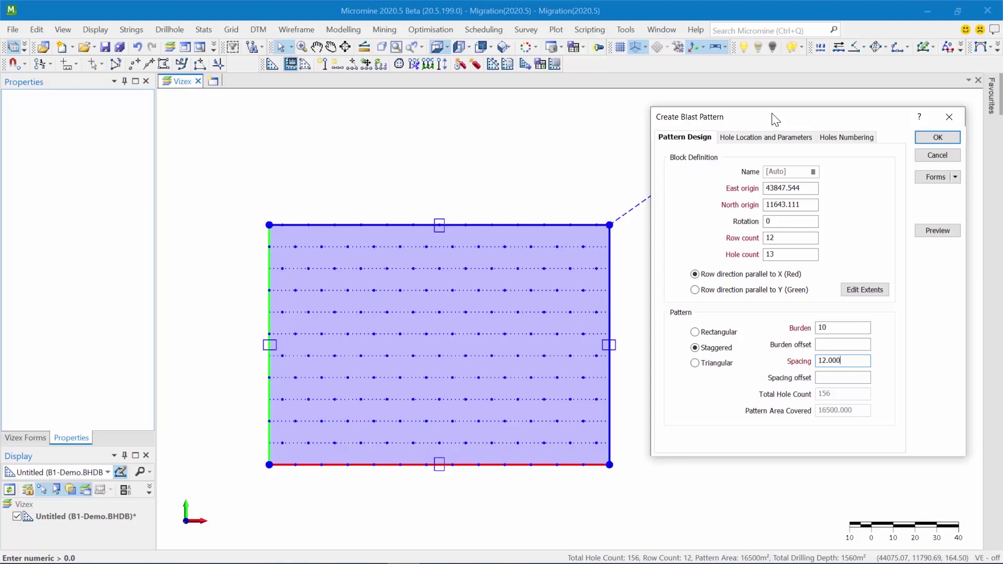
{"action": "scroll", "coordinate": [433, 298], "scroll_direction": "down", "scroll_amount": 2}
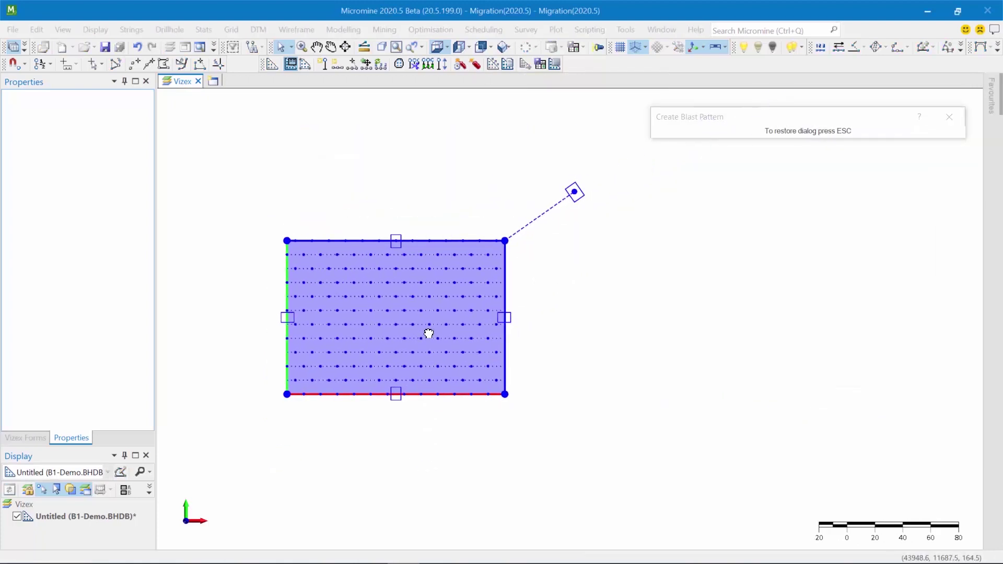
{"action": "scroll", "coordinate": [429, 333], "scroll_direction": "up", "scroll_amount": 2}
{"action": "mouse_move", "coordinate": [800, 125]}
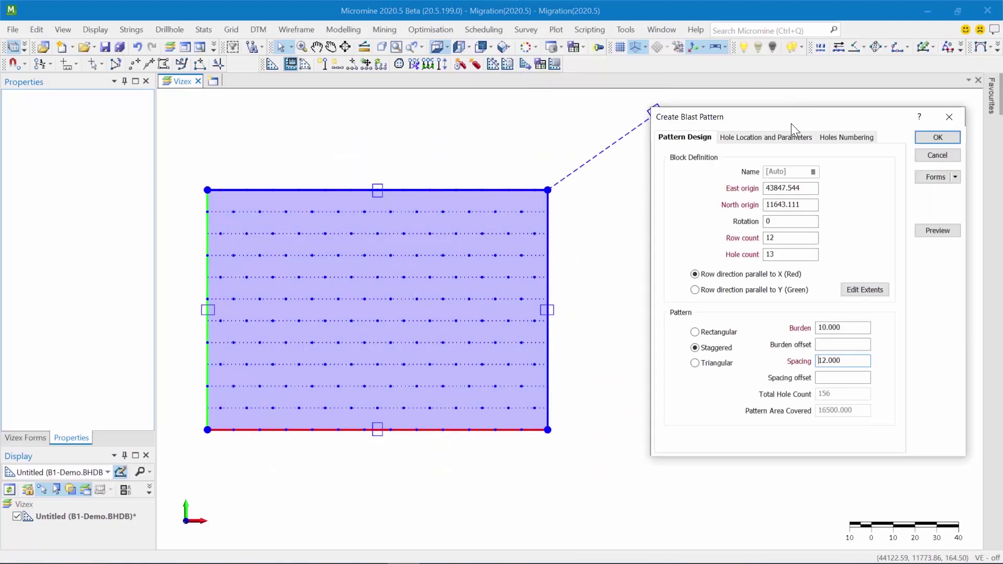
{"action": "left_click_drag", "start_coordinate": [779, 123], "coordinate": [653, 126]}
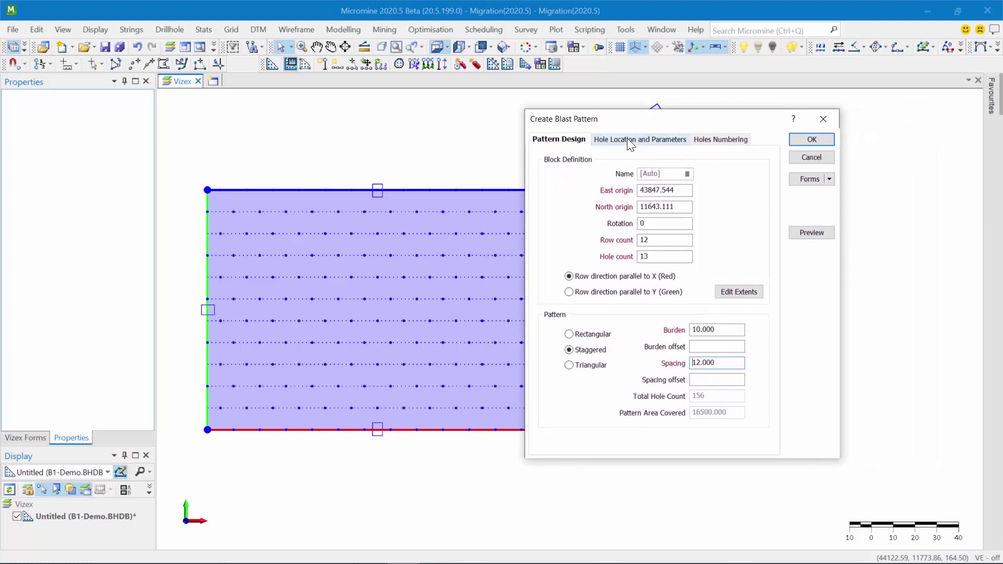
Open the Hole attributes map from the Hole Location and Parameters settings
{"action": "left_click", "coordinate": [627, 138]}
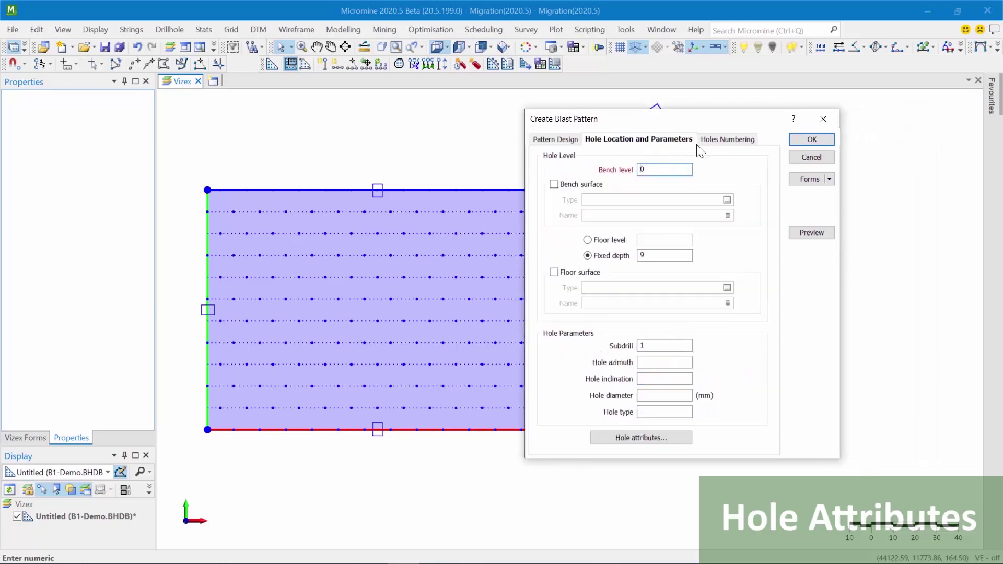
{"action": "left_click", "coordinate": [617, 441]}
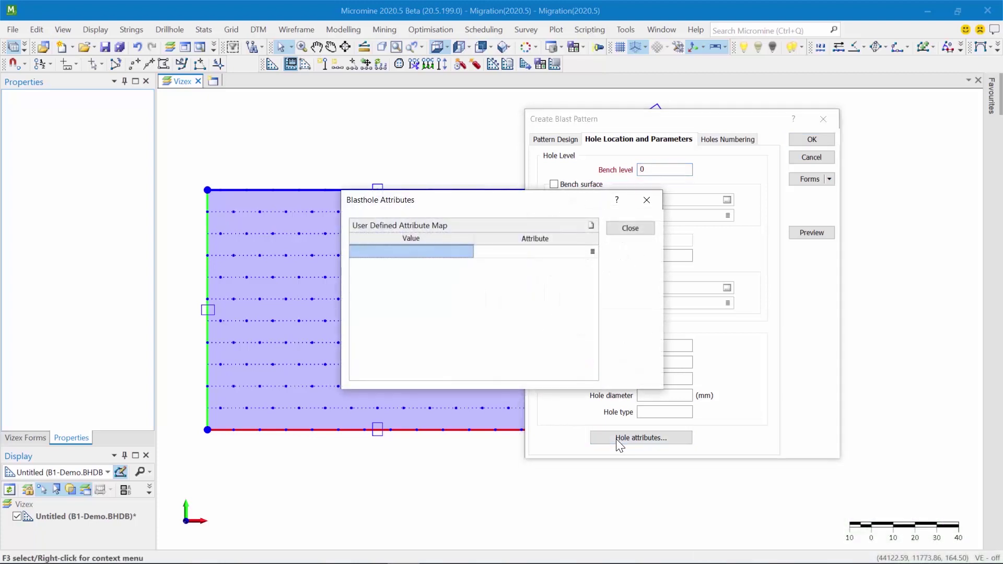
{"action": "left_click_drag", "start_coordinate": [488, 206], "coordinate": [629, 201]}
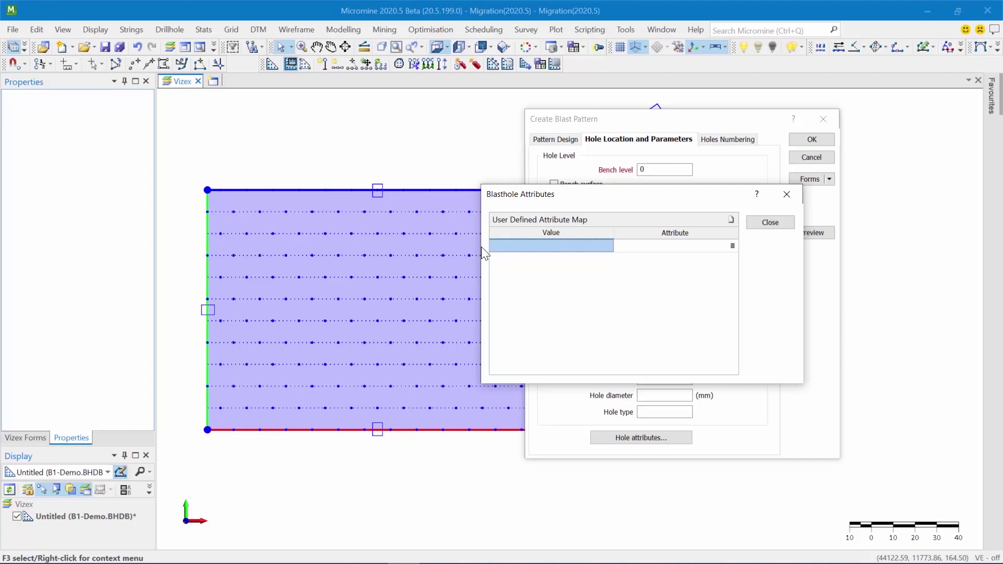
Enter the attribute names Booster, Det, Consumables, Drill Rig and Cost/m
{"action": "left_click", "coordinate": [672, 248]}
{"action": "type", "text": "Bo"}
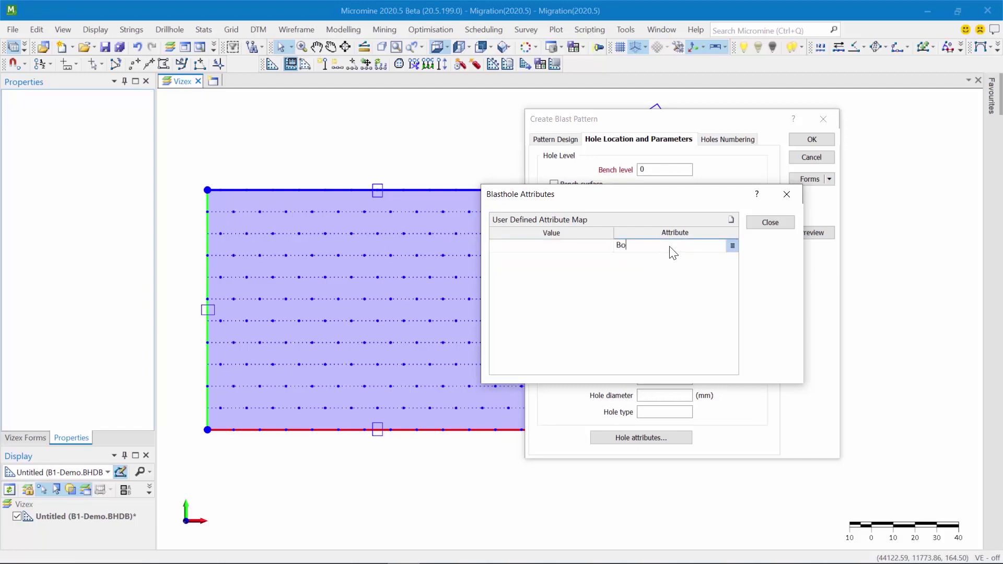
{"action": "type", "text": "oster"}
{"action": "key", "text": "Return"}
{"action": "type", "text": "Det"}
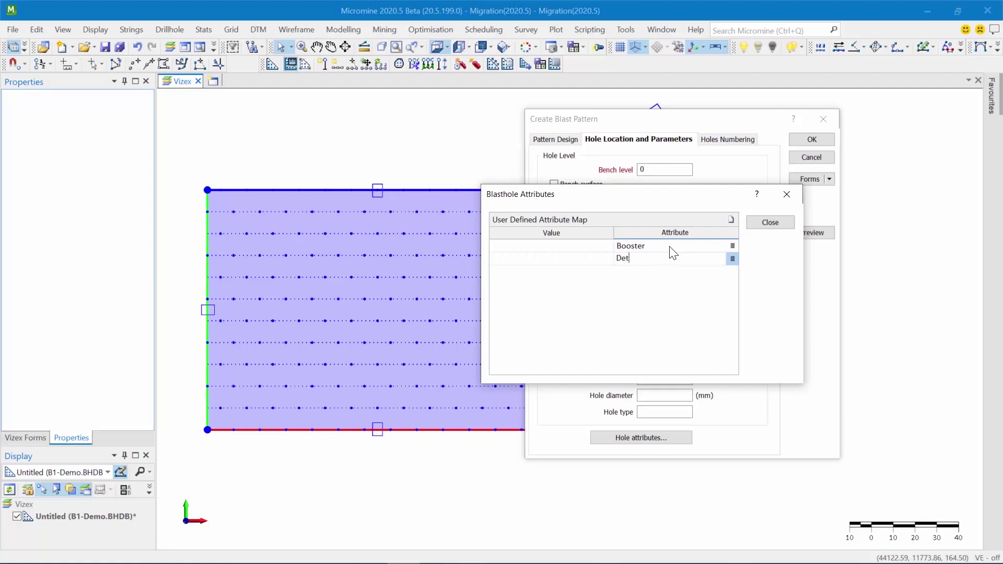
{"action": "key", "text": "Return"}
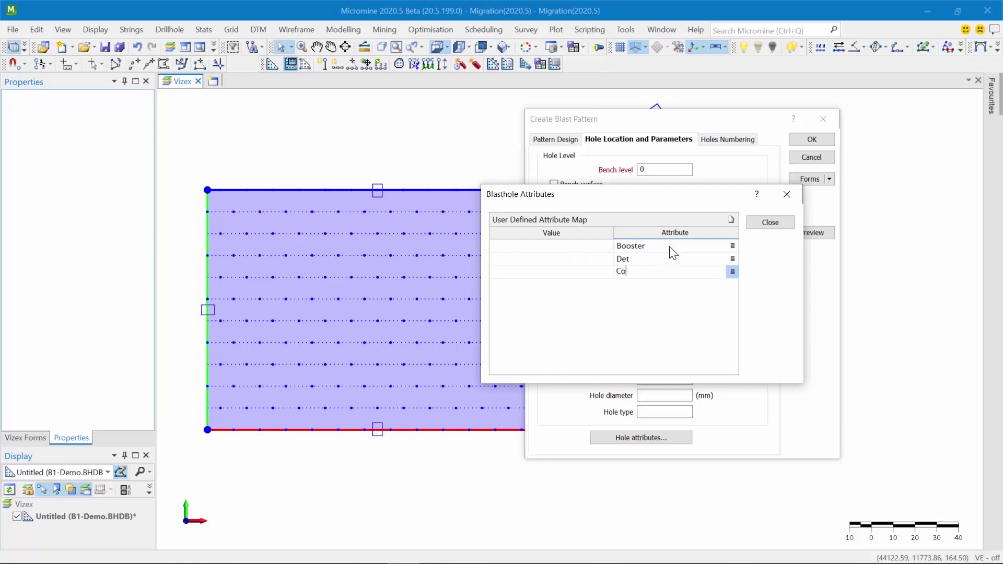
{"action": "type", "text": "Con ai"}
{"action": "key", "text": "BackSpace"}
{"action": "key", "text": "BackSpace"}
{"action": "key", "text": "BackSpace"}
{"action": "type", "text": "sumables"}
{"action": "key", "text": "Return"}
{"action": "type", "text": "Drill Rig"}
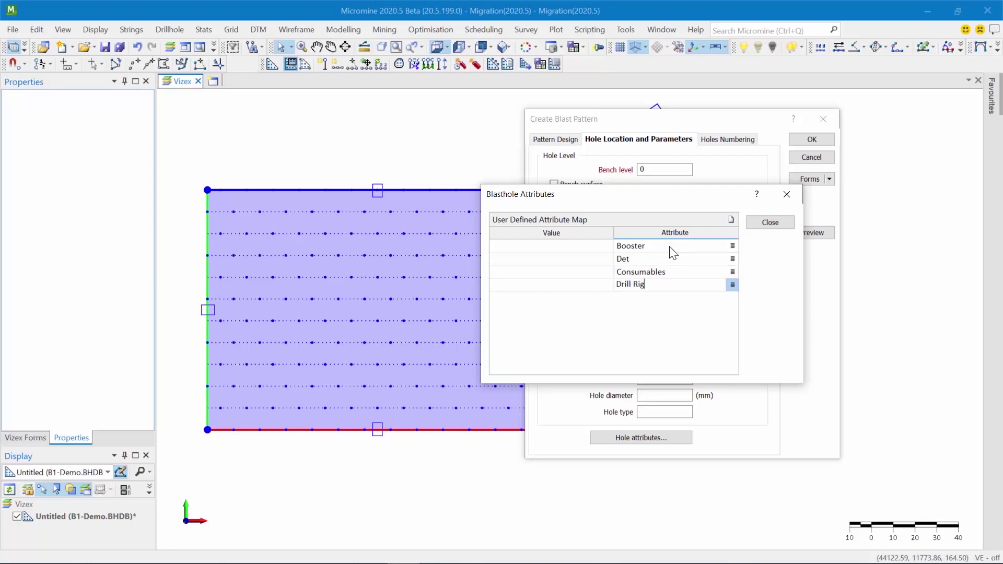
{"action": "key", "text": "Return"}
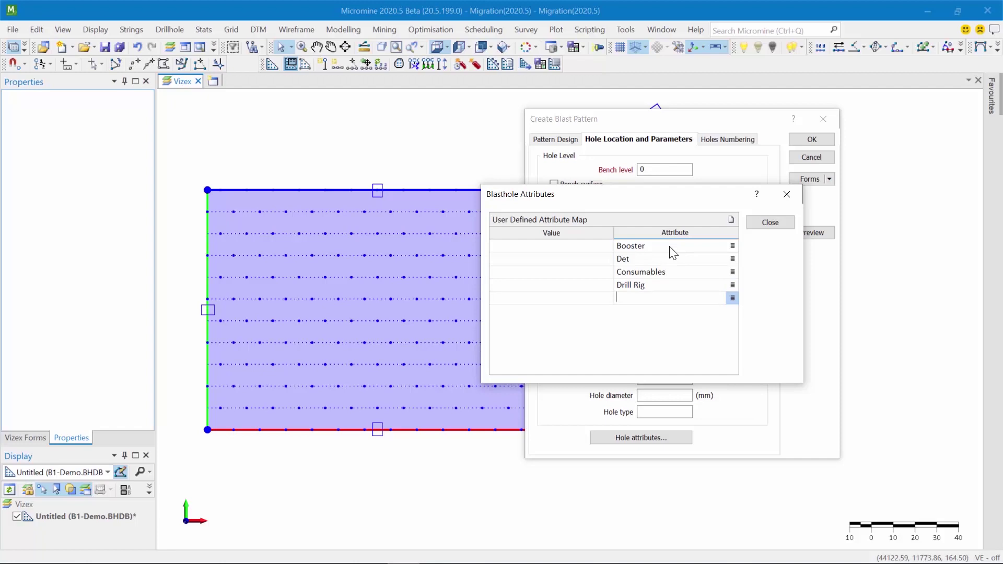
{"action": "type", "text": "Cost/n"}
Fill in attribute values 3.5, 13.5, 15.0, DX900i and 3.5 for Booster through Cost/m
{"action": "left_click", "coordinate": [548, 246]}
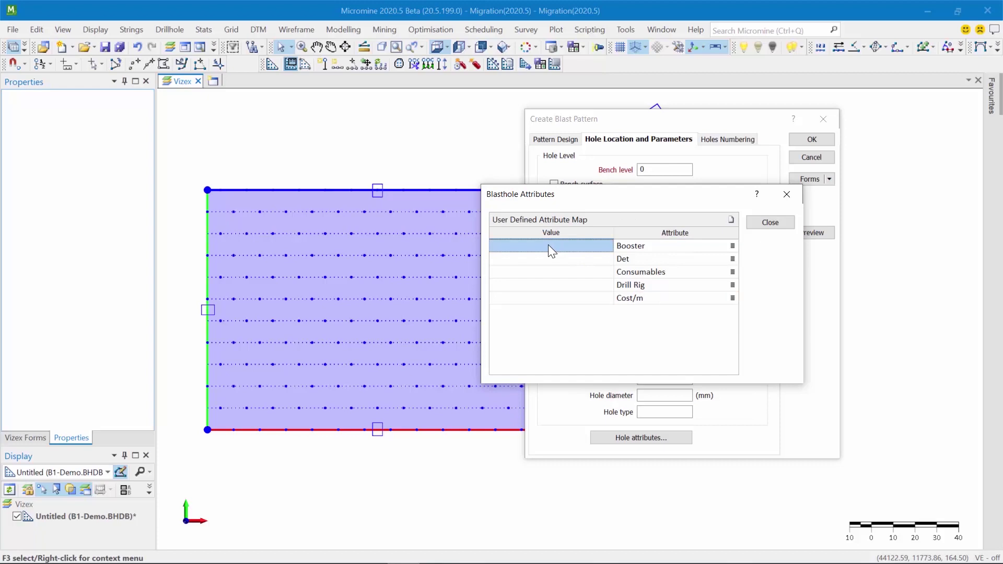
{"action": "type", "text": "3.5"}
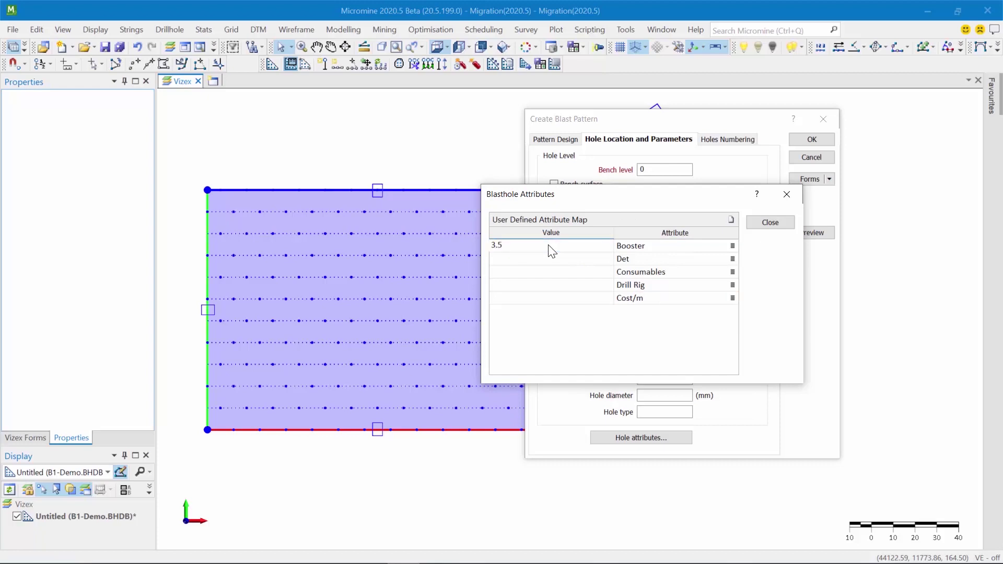
{"action": "left_click", "coordinate": [520, 264]}
{"action": "type", "text": "13.5"}
{"action": "left_click", "coordinate": [509, 272]}
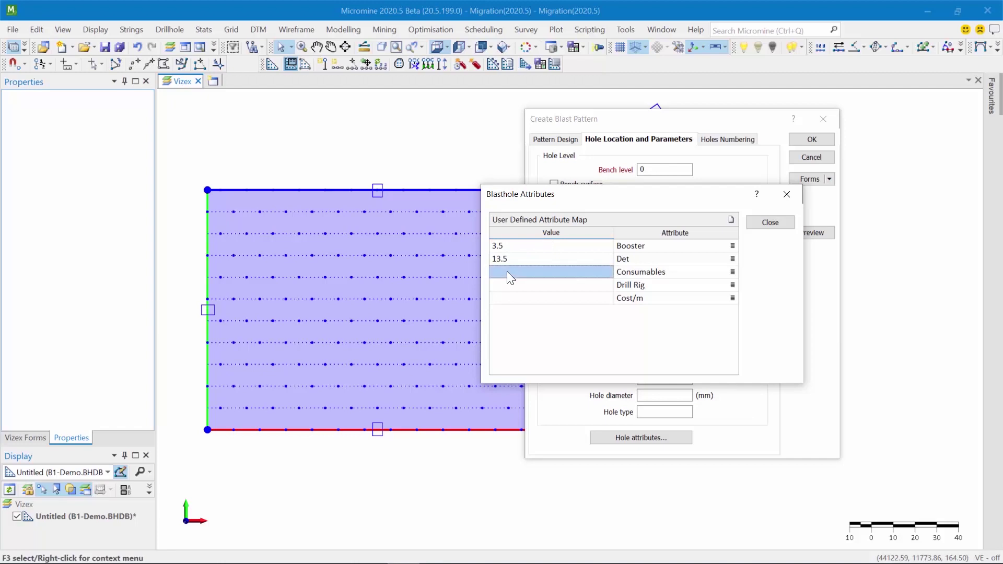
{"action": "type", "text": "15.0"}
{"action": "left_click", "coordinate": [518, 285]}
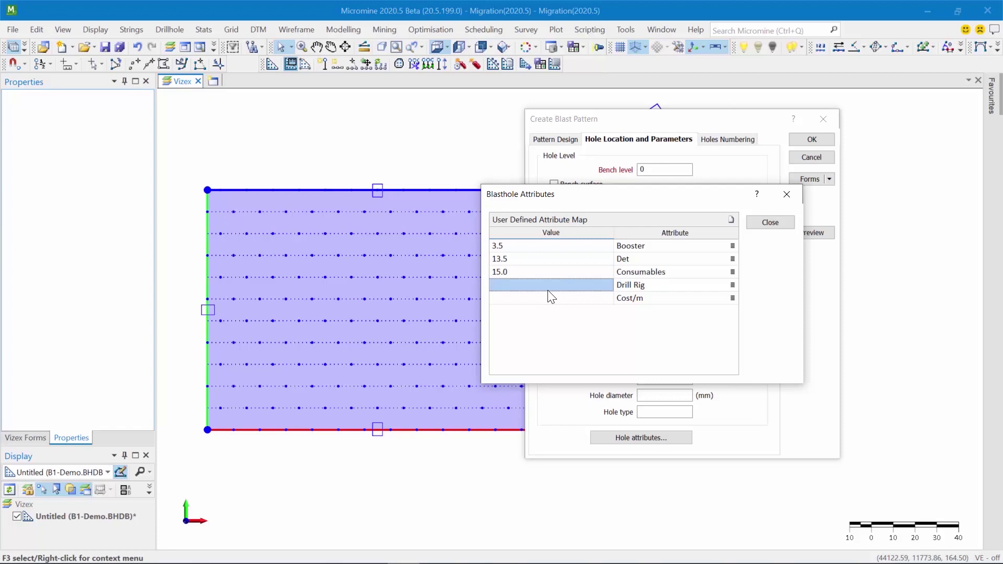
{"action": "type", "text": "DX"}
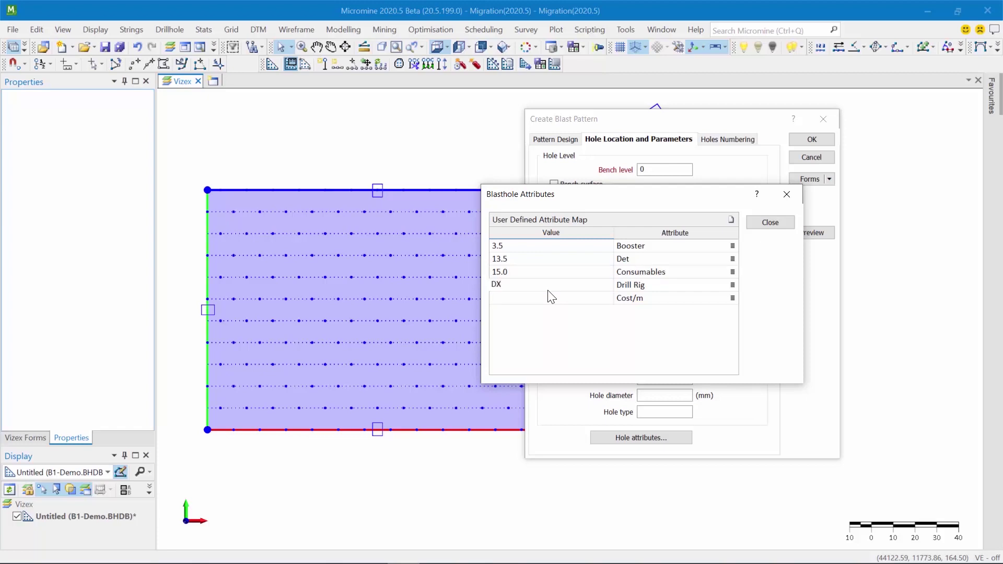
{"action": "type", "text": "900i"}
{"action": "left_click", "coordinate": [557, 299]}
{"action": "type", "text": "3.5"}
{"action": "left_click", "coordinate": [631, 313]}
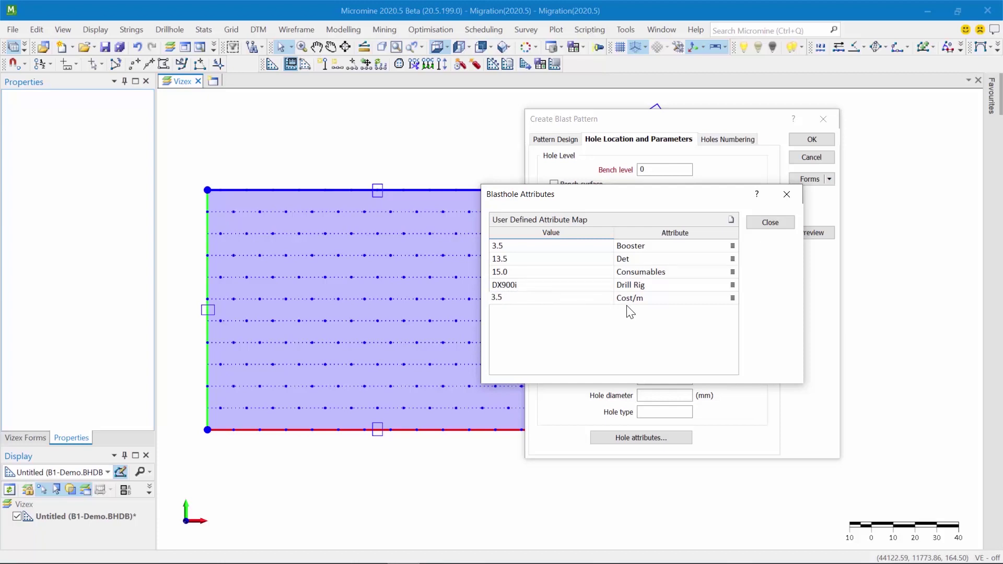
{"action": "double_click", "coordinate": [524, 299]}
Generate the B1 holes and inspect a hole's attributes, such as Drill Rig DX900i
{"action": "left_click", "coordinate": [764, 224]}
{"action": "left_click", "coordinate": [815, 142]}
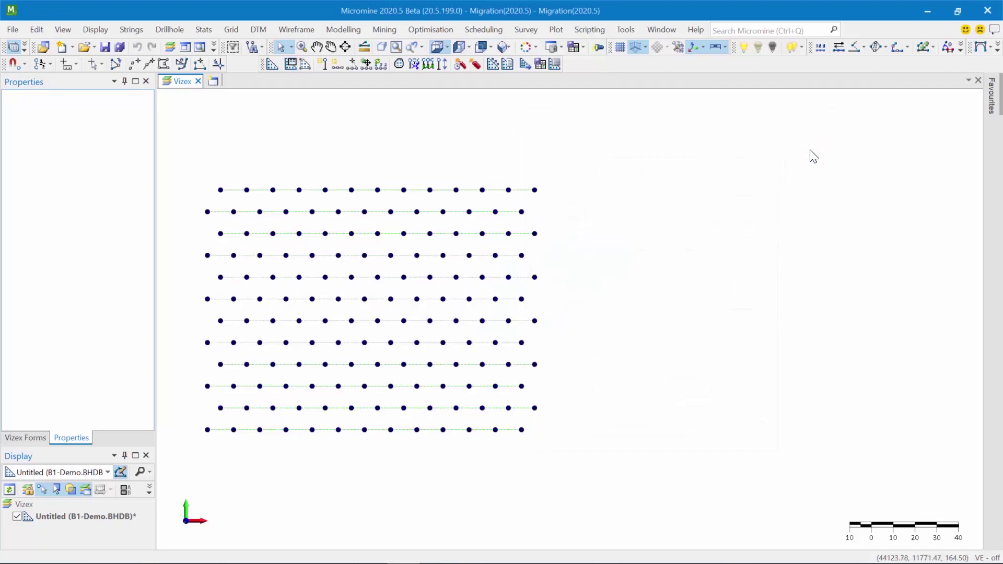
{"action": "middle_click_drag", "start_coordinate": [207, 272], "coordinate": [403, 233]}
{"action": "scroll", "coordinate": [488, 183], "scroll_direction": "up", "scroll_amount": 3}
{"action": "left_click", "coordinate": [485, 172]}
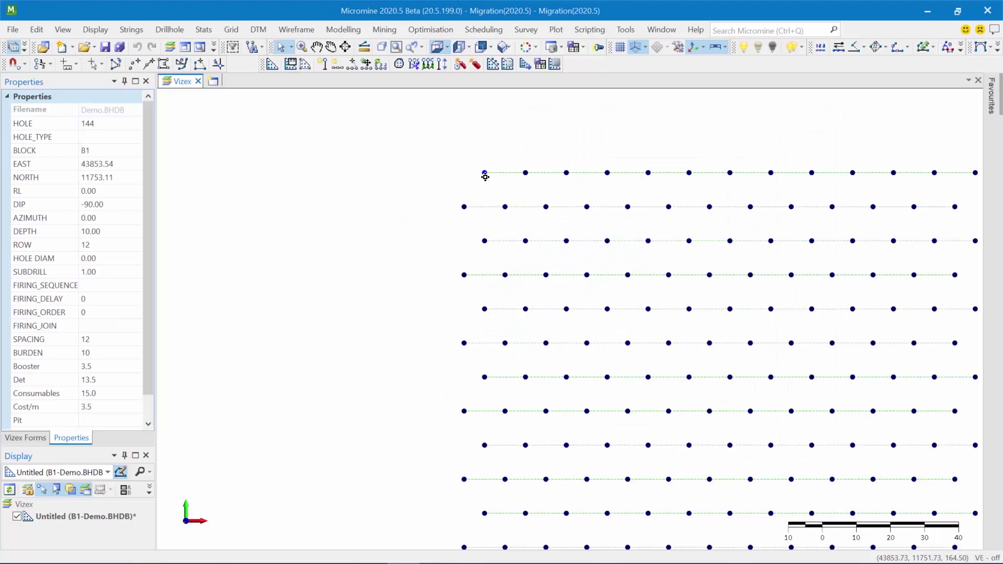
{"action": "scroll", "coordinate": [149, 230], "scroll_direction": "down", "scroll_amount": 1}
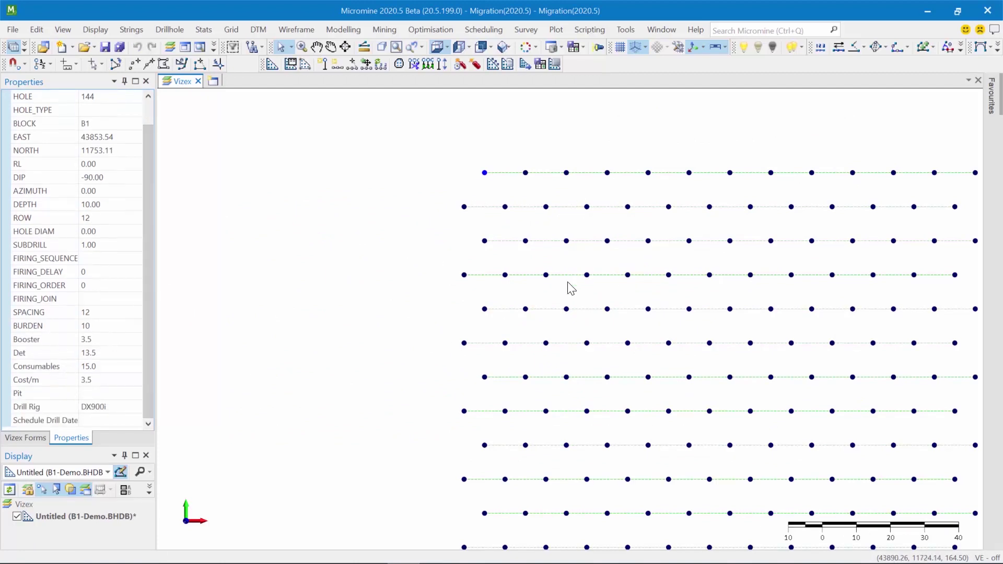
{"action": "scroll", "coordinate": [555, 293], "scroll_direction": "down", "scroll_amount": 3}
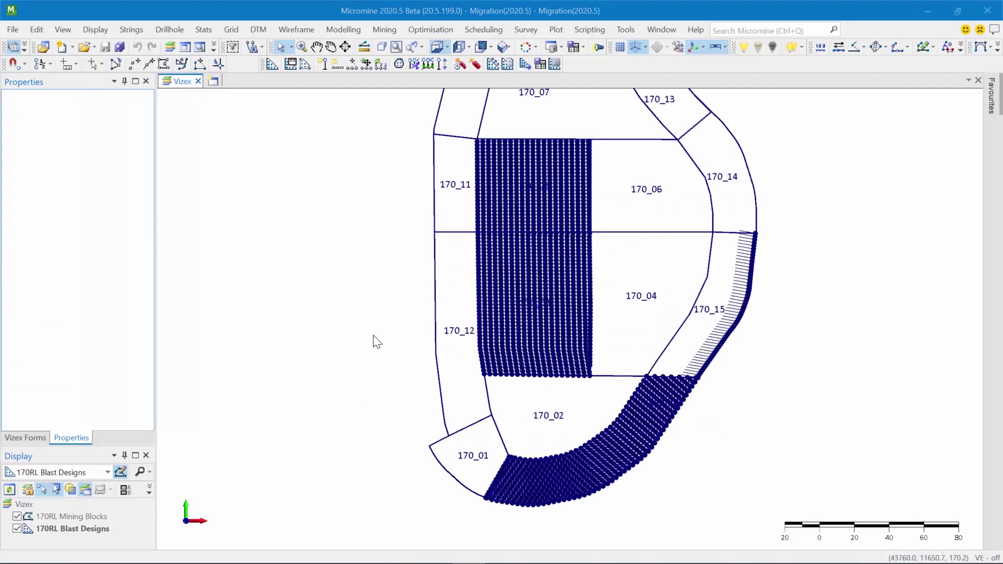
Pan across the blast patterns and open the Report Generator
{"action": "scroll", "coordinate": [429, 318], "scroll_direction": "up", "scroll_amount": 2}
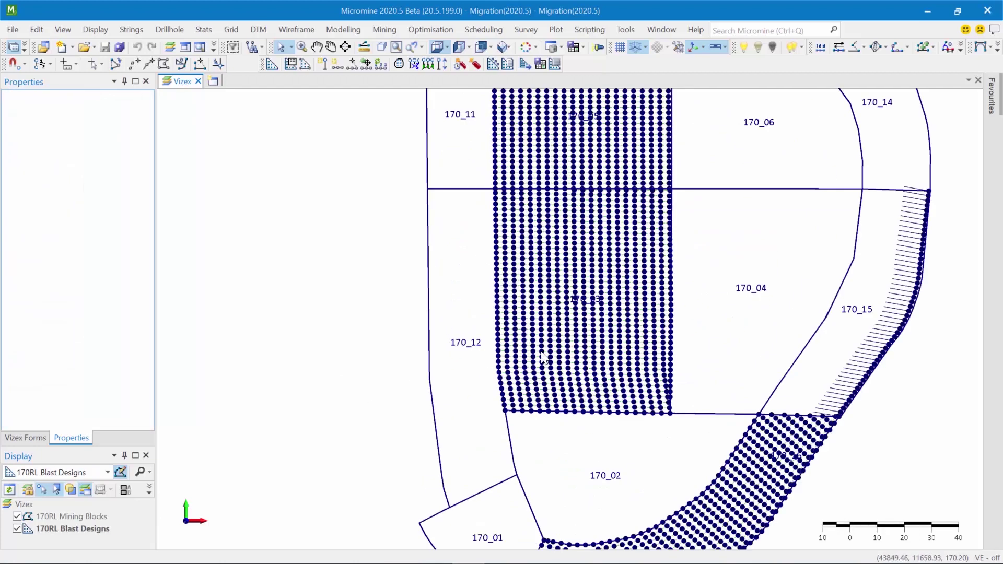
{"action": "middle_click_drag", "start_coordinate": [573, 342], "coordinate": [556, 388]}
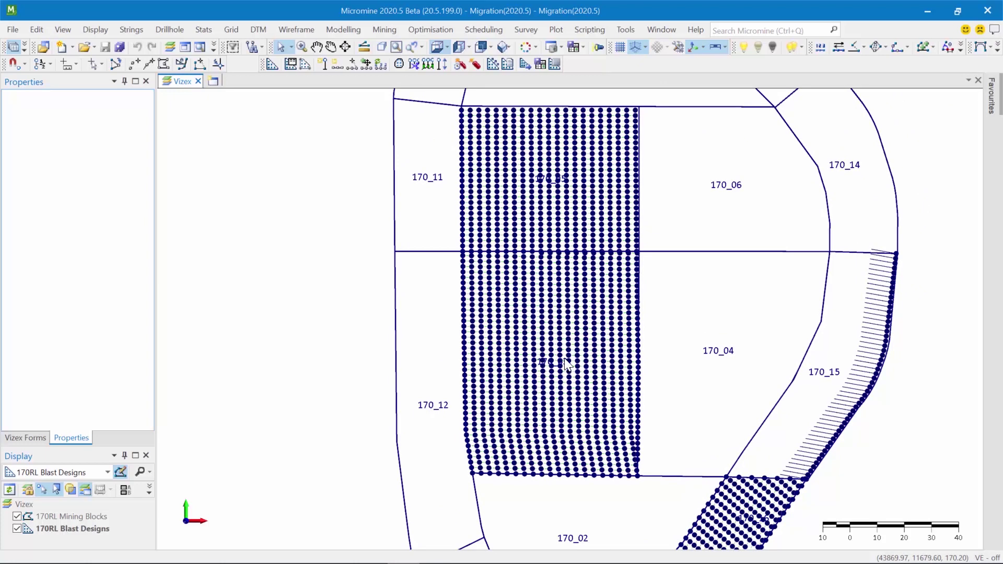
{"action": "mouse_move", "coordinate": [566, 363]}
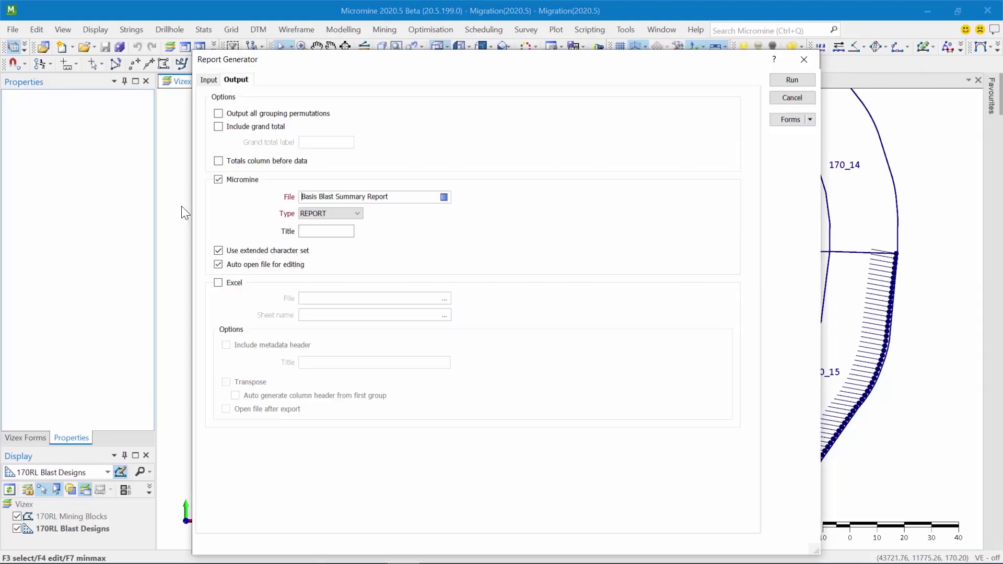
Load the Basic Drilling Summary Report 170RL form and review its DRILL RIG and COST/M mappings
{"action": "left_click", "coordinate": [216, 80]}
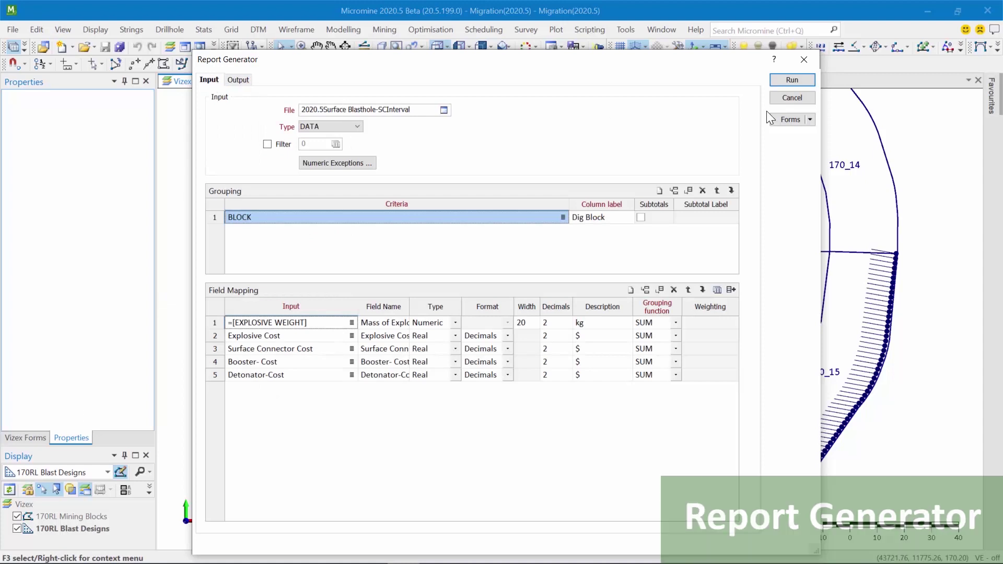
{"action": "left_click", "coordinate": [790, 119]}
{"action": "double_click", "coordinate": [243, 193]}
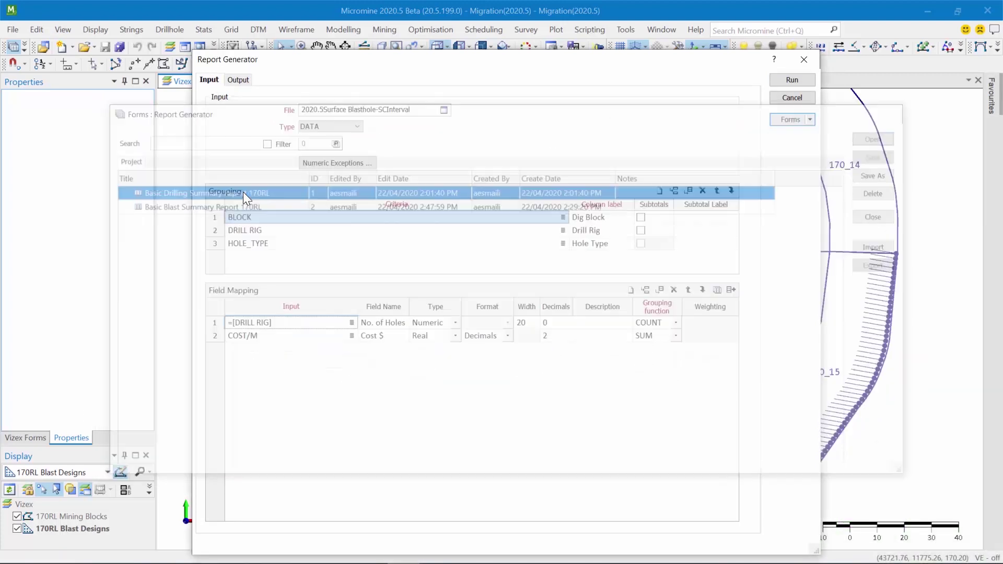
{"action": "left_click_drag", "start_coordinate": [395, 110], "coordinate": [293, 116]}
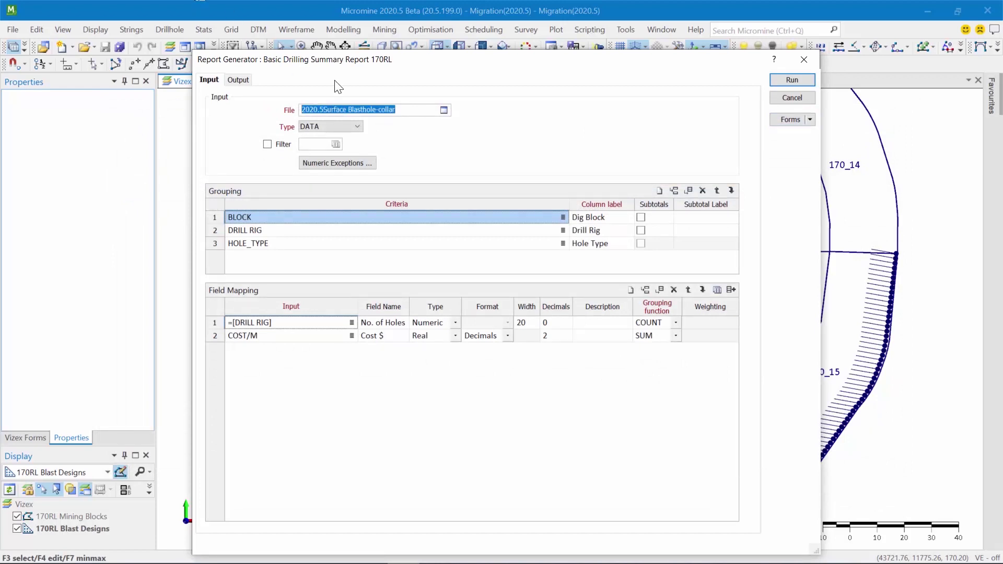
{"action": "left_click_drag", "start_coordinate": [425, 67], "coordinate": [451, 42]}
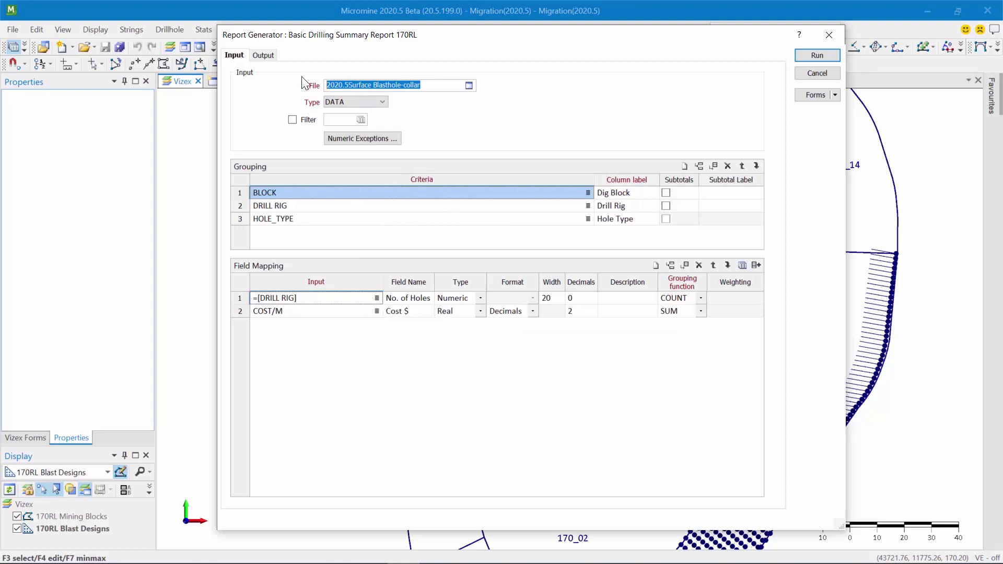
{"action": "left_click", "coordinate": [283, 298]}
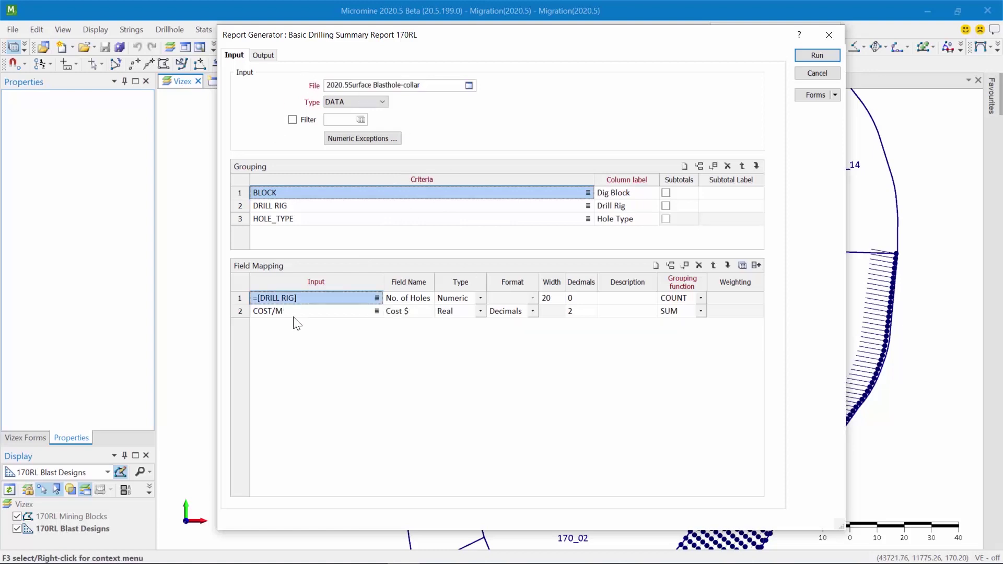
{"action": "left_click", "coordinate": [293, 314]}
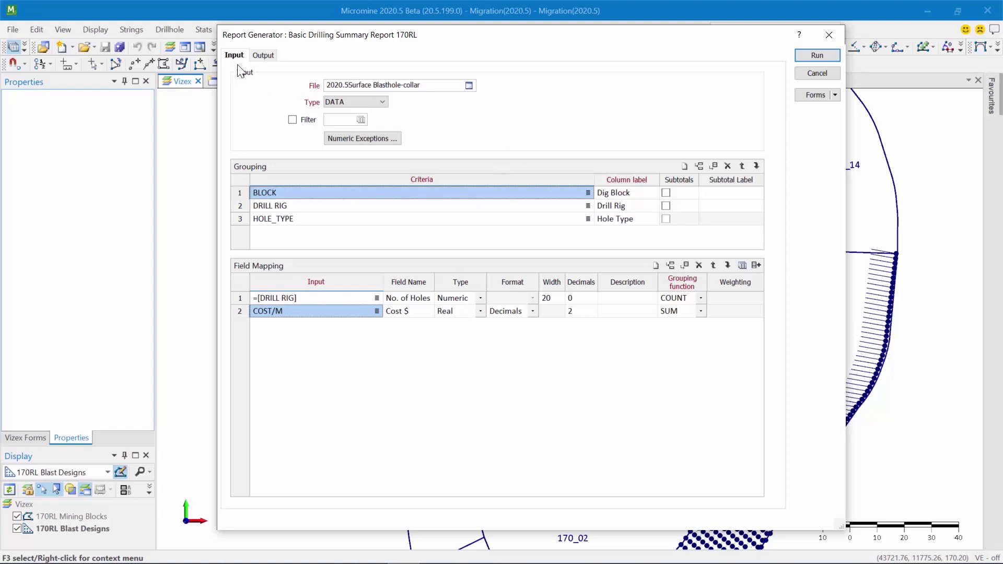
{"action": "left_click", "coordinate": [264, 56]}
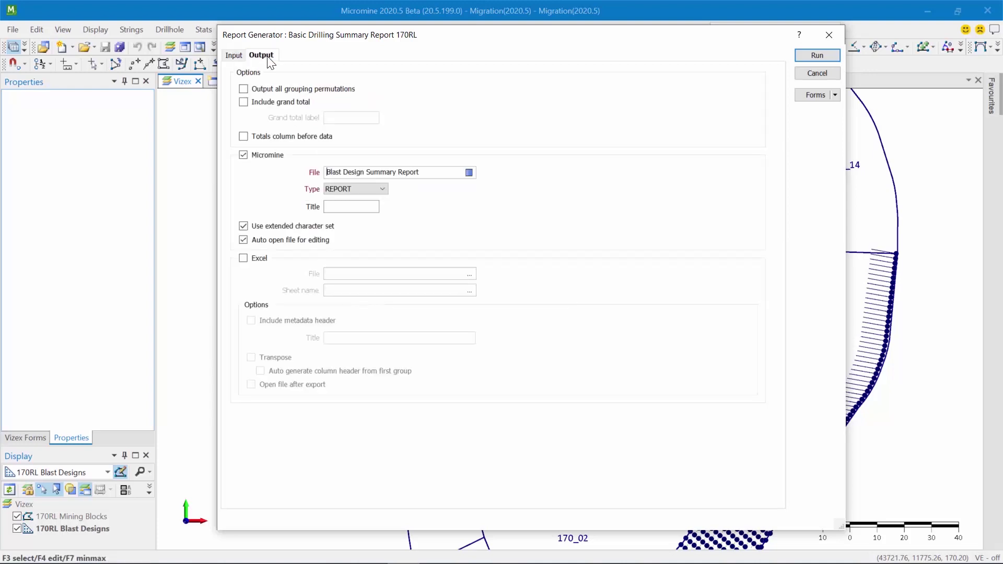
{"action": "right_click", "coordinate": [362, 173]}
{"action": "left_click", "coordinate": [375, 181]}
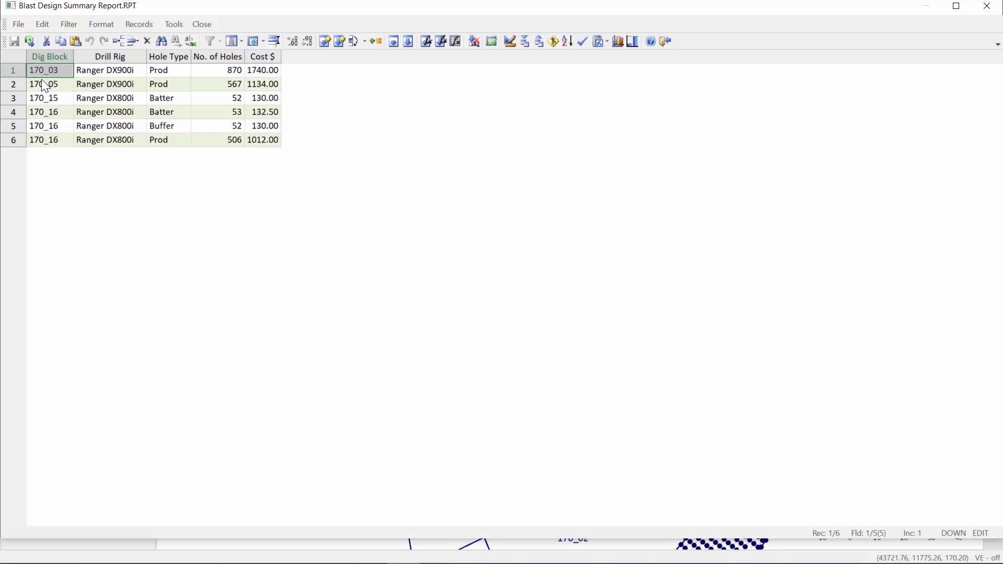
{"action": "left_click", "coordinate": [80, 68]}
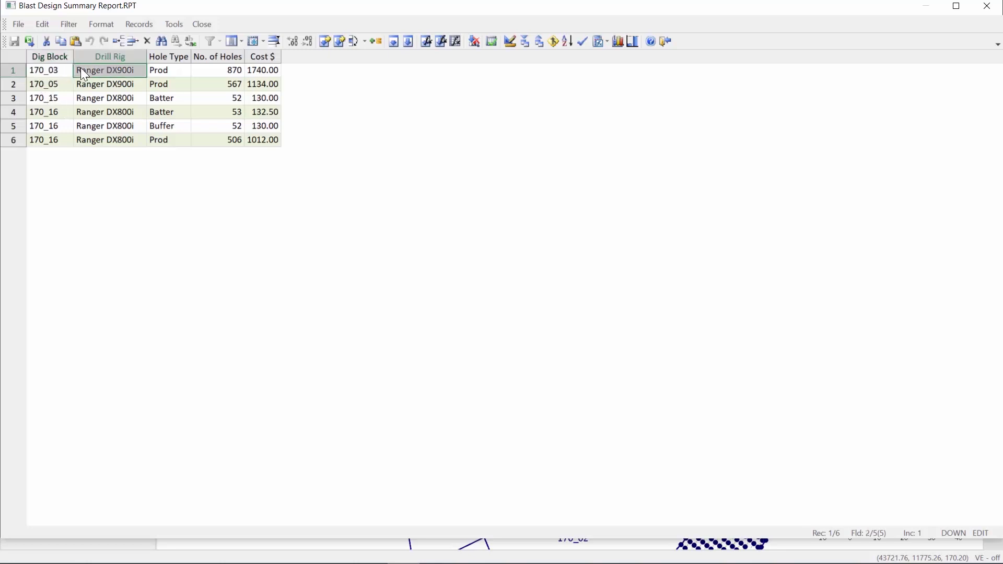
{"action": "left_click", "coordinate": [159, 73]}
{"action": "left_click", "coordinate": [218, 73]}
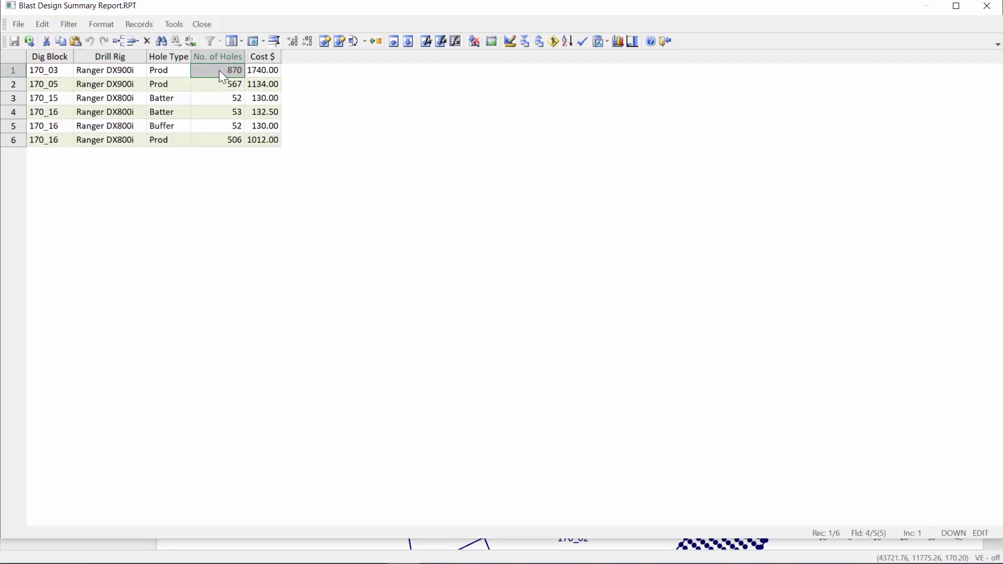
{"action": "left_click", "coordinate": [274, 73]}
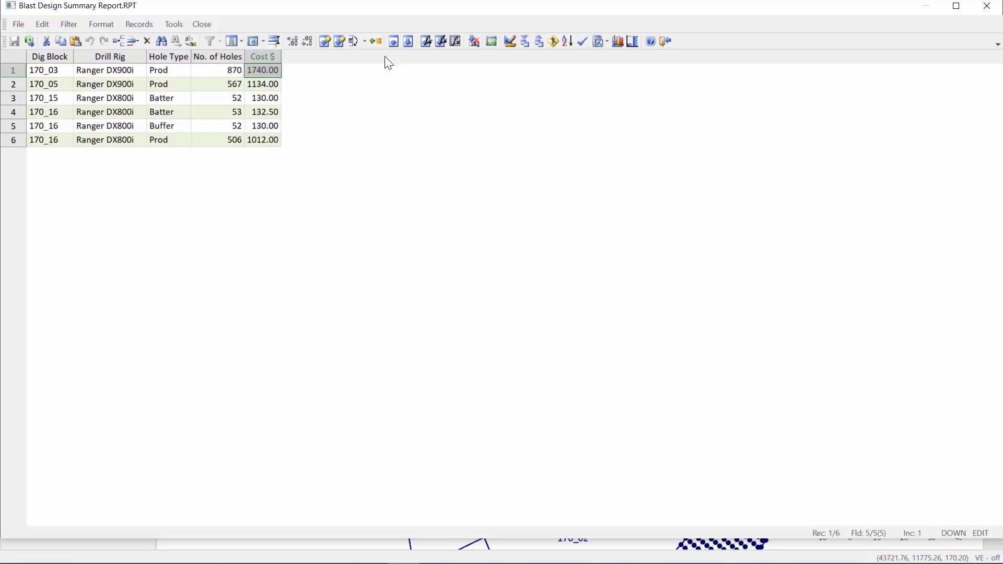
{"action": "left_click", "coordinate": [988, 6]}
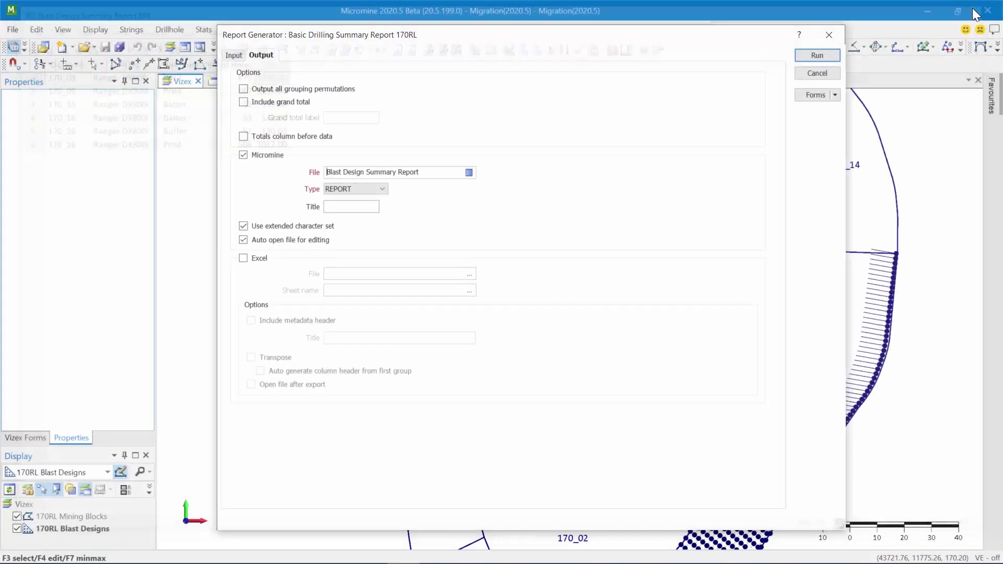
Return to the Input settings and review the COST/M and hole count field mappings
{"action": "left_click", "coordinate": [233, 56]}
{"action": "key", "text": "F2"}
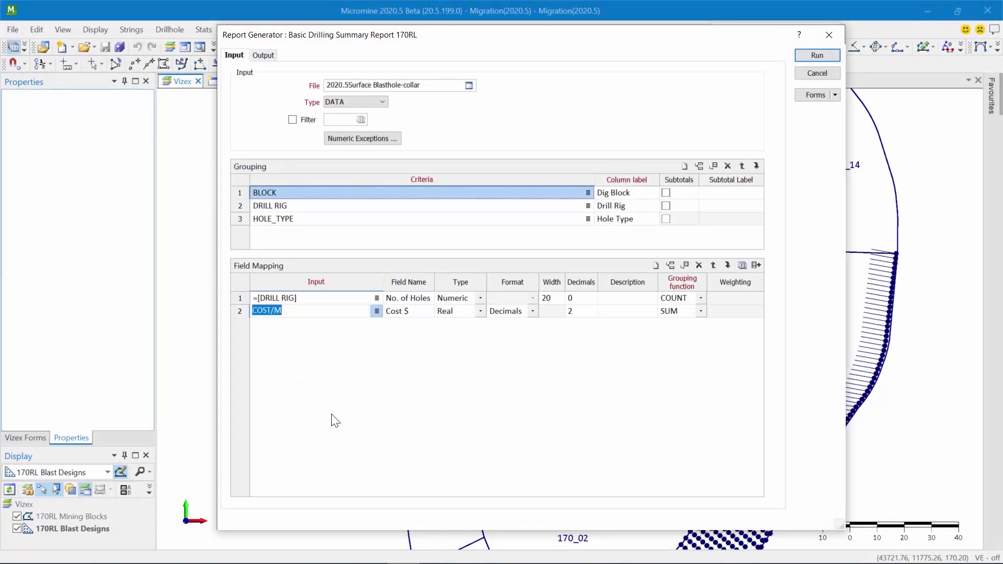
{"action": "left_click", "coordinate": [320, 301]}
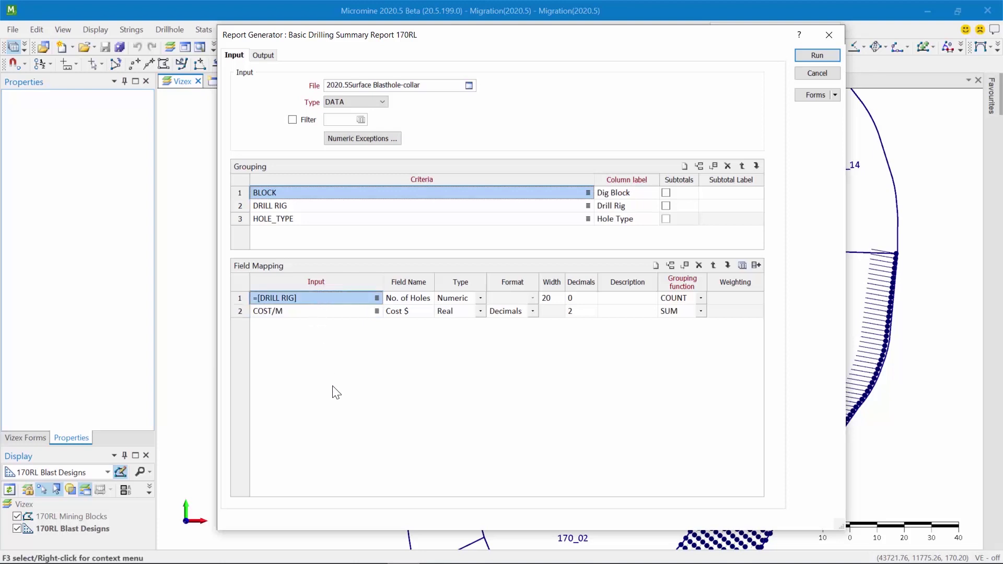
Load the Basic Blast Summary Report 170RL form from the saved Forms list
{"action": "left_click", "coordinate": [804, 96]}
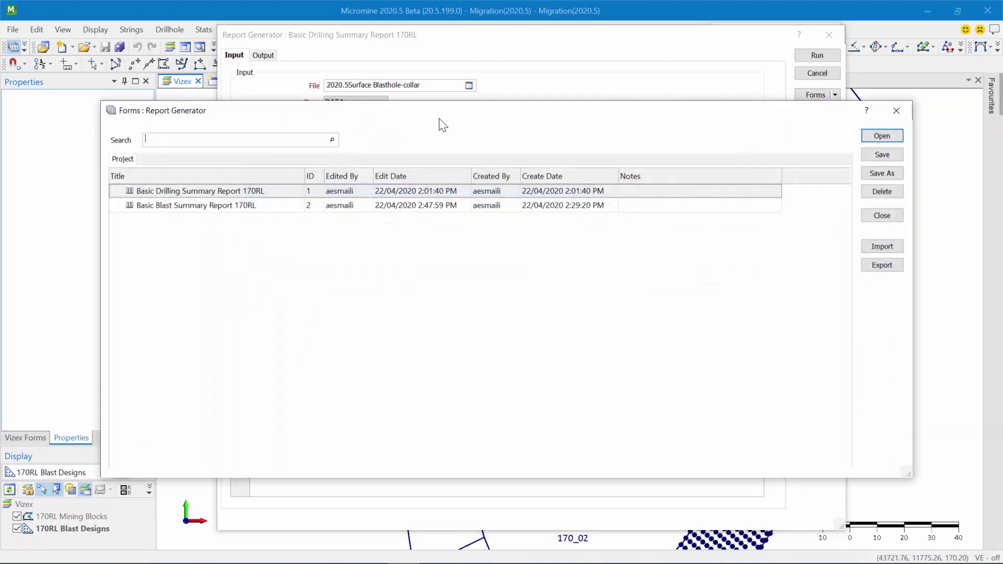
{"action": "double_click", "coordinate": [190, 208]}
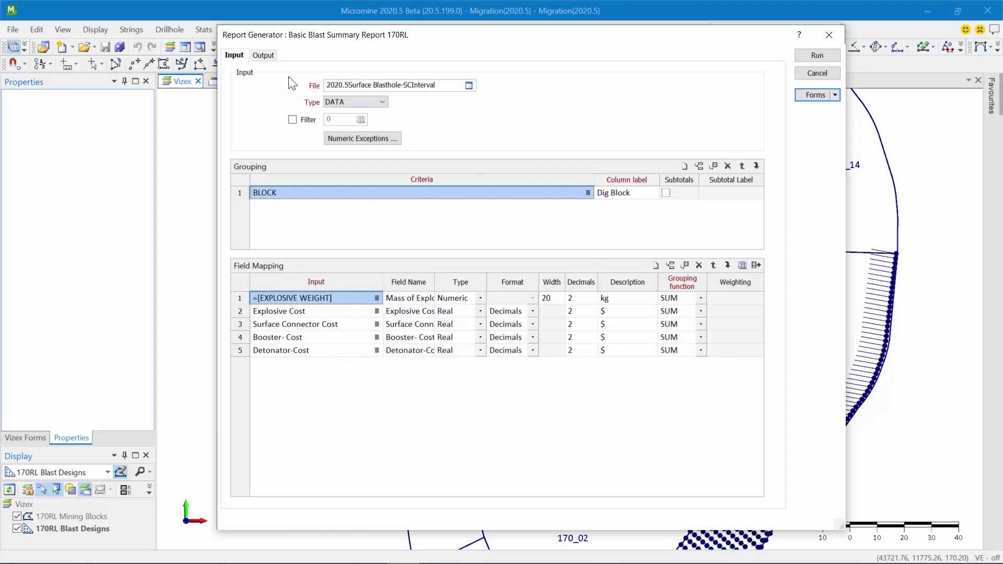
{"action": "left_click", "coordinate": [263, 55]}
Open the Basis Blast Summary Report and inspect the 170_03 explosive mass and explosive cost
{"action": "right_click", "coordinate": [410, 173]}
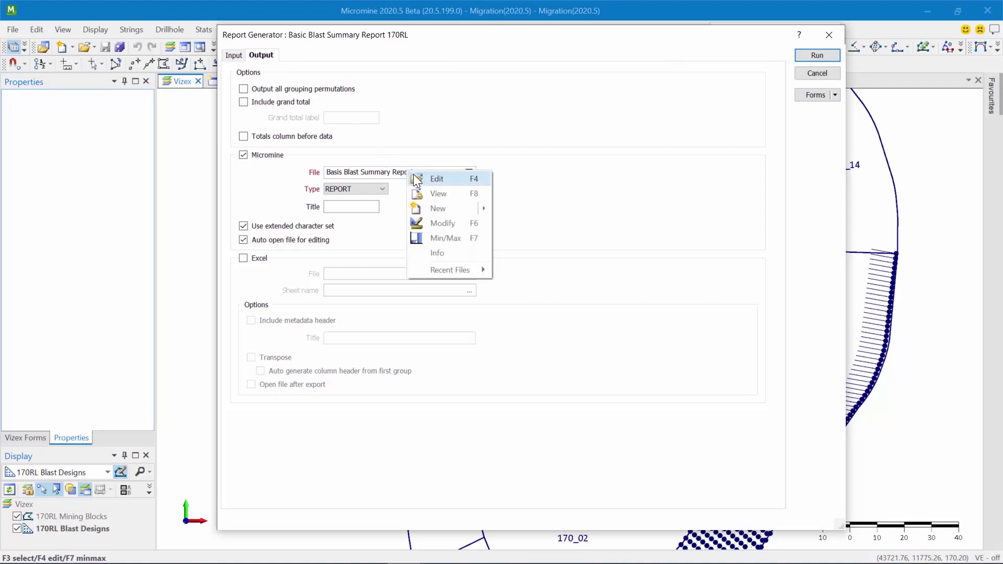
{"action": "left_click", "coordinate": [412, 178]}
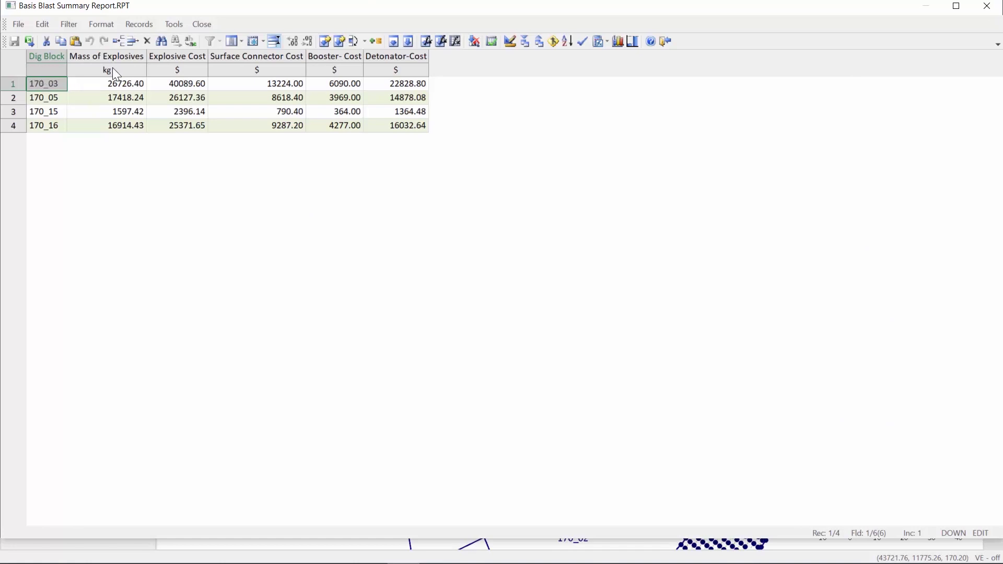
{"action": "left_click", "coordinate": [106, 87]}
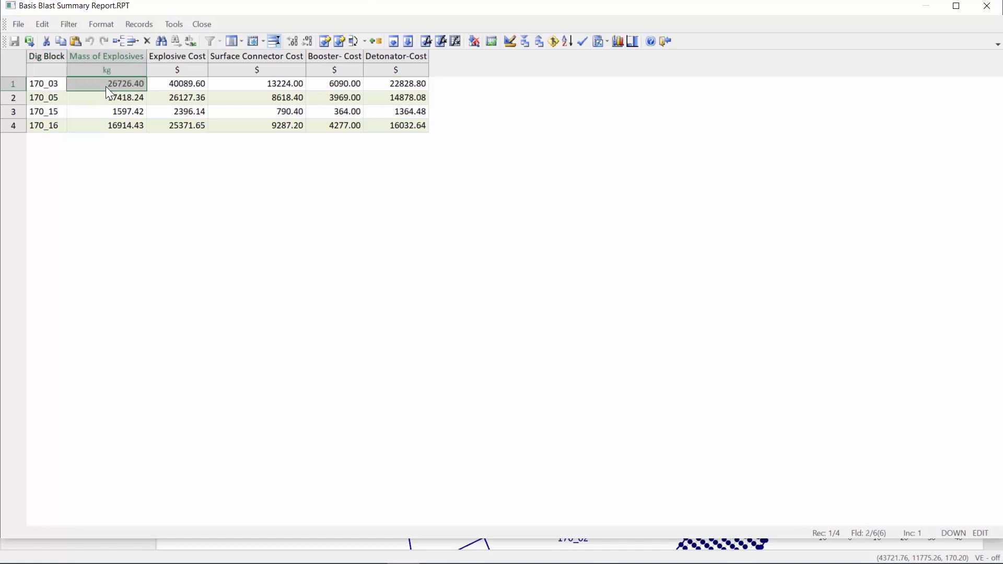
{"action": "left_click", "coordinate": [191, 85]}
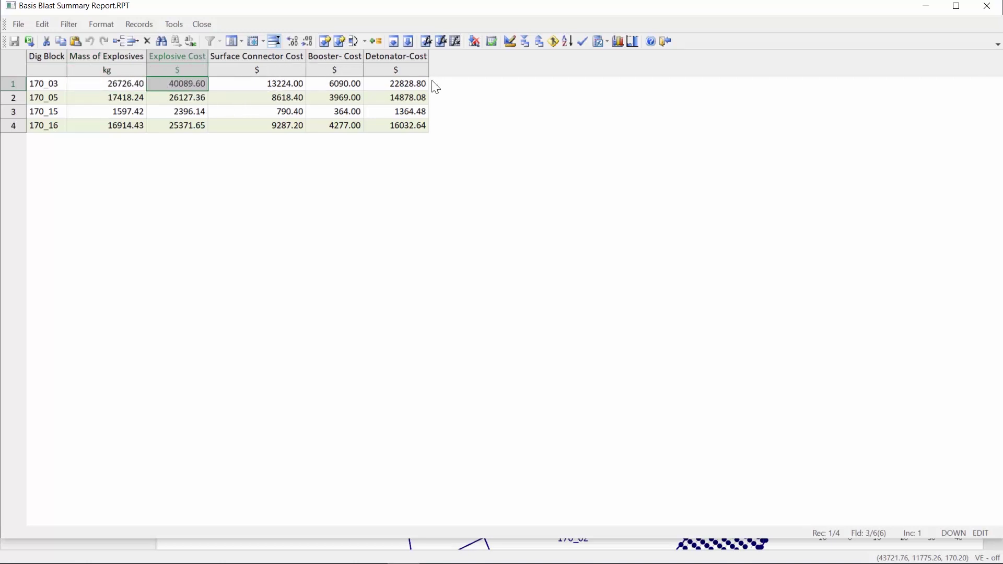
Close the summary report, cancel Report Generator, and review the custom hole attributes in Create Blast Pattern
{"action": "left_click", "coordinate": [987, 6]}
{"action": "left_click", "coordinate": [804, 76]}
{"action": "left_click", "coordinate": [290, 64]}
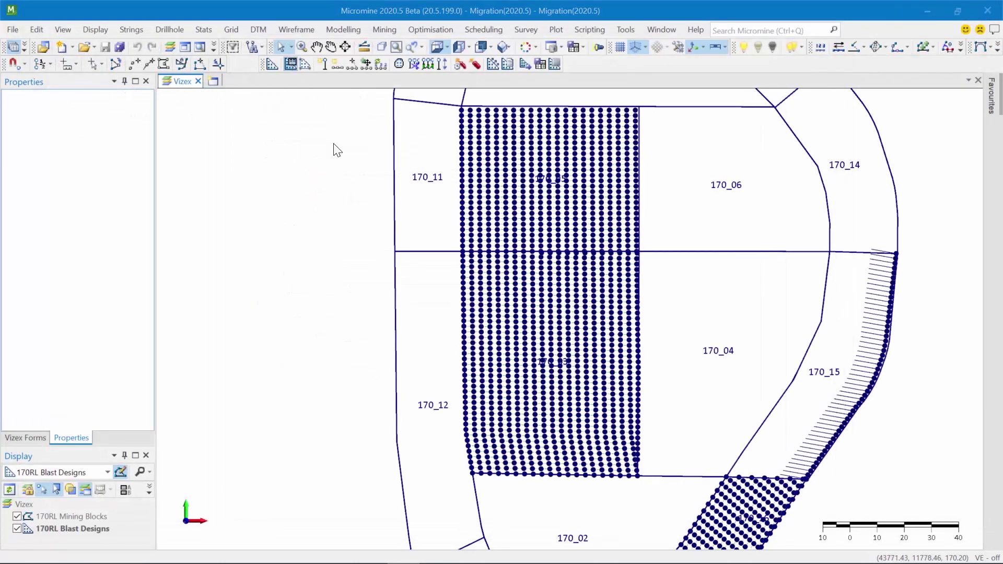
{"action": "left_click", "coordinate": [460, 444]}
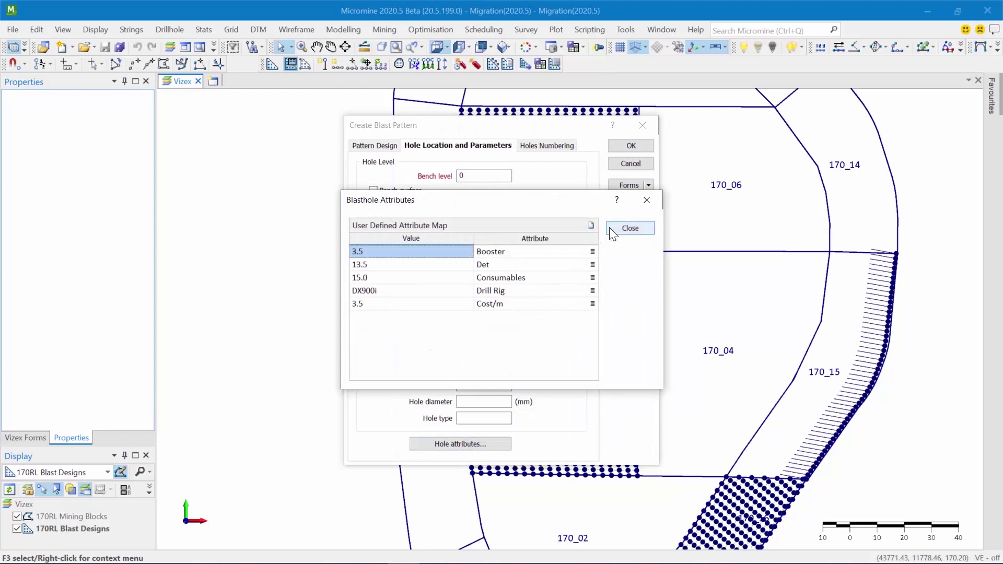
{"action": "left_click", "coordinate": [626, 228]}
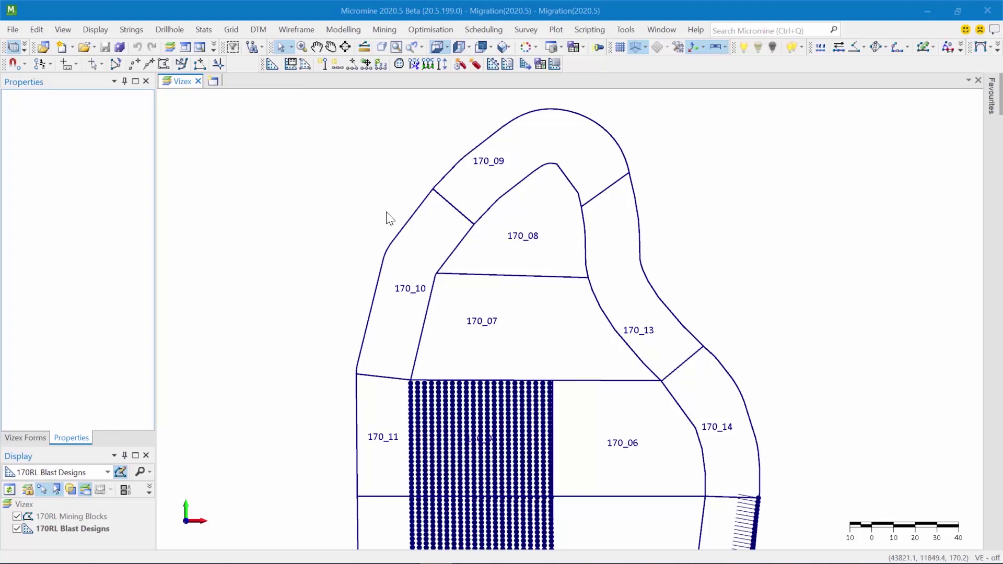
Select dig blocks 170_09 and 170_08, shift the plan left, then clear the selection
{"action": "left_click", "coordinate": [477, 180]}
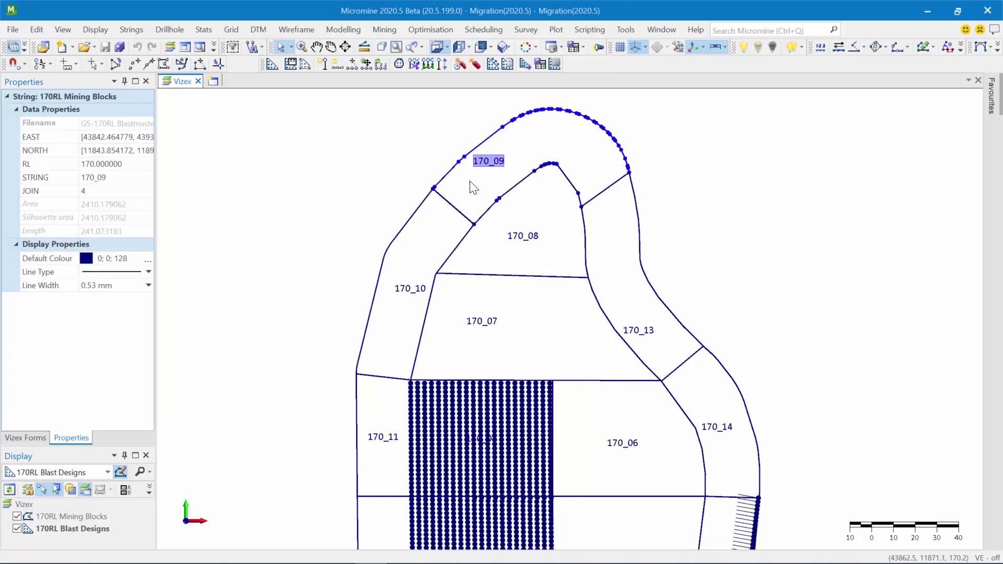
{"action": "left_click", "coordinate": [524, 235]}
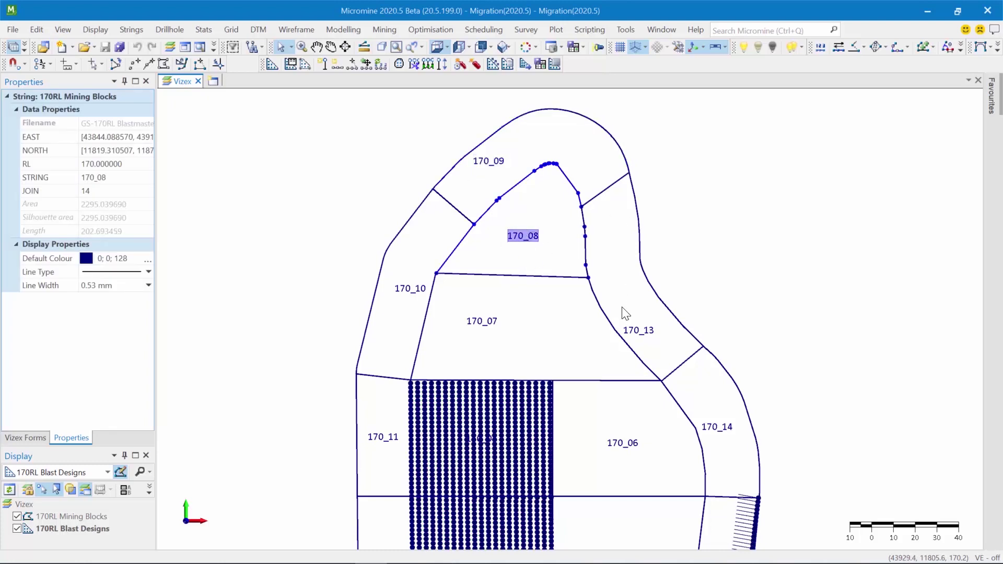
{"action": "middle_click_drag", "start_coordinate": [623, 335], "coordinate": [569, 333]}
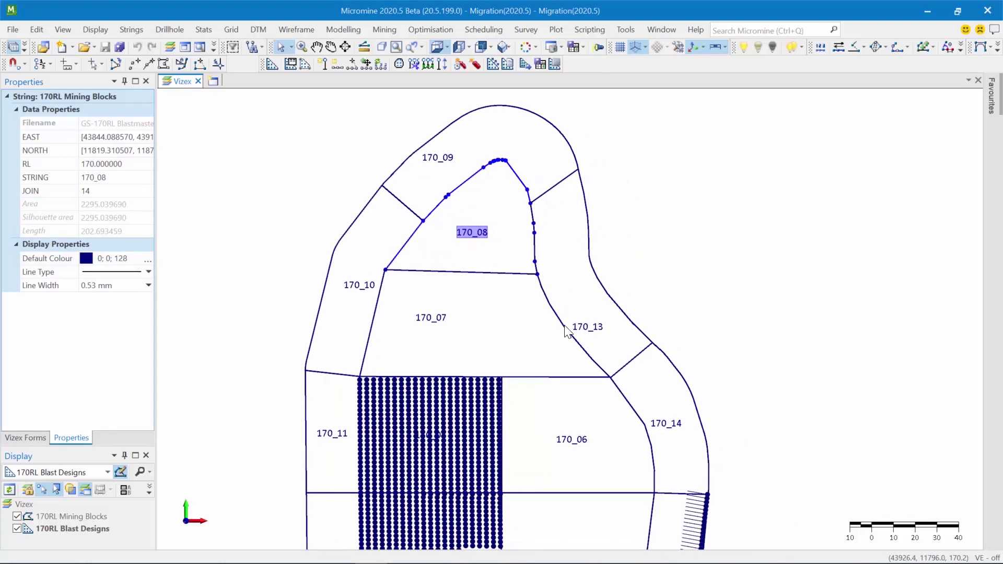
{"action": "left_click", "coordinate": [272, 188]}
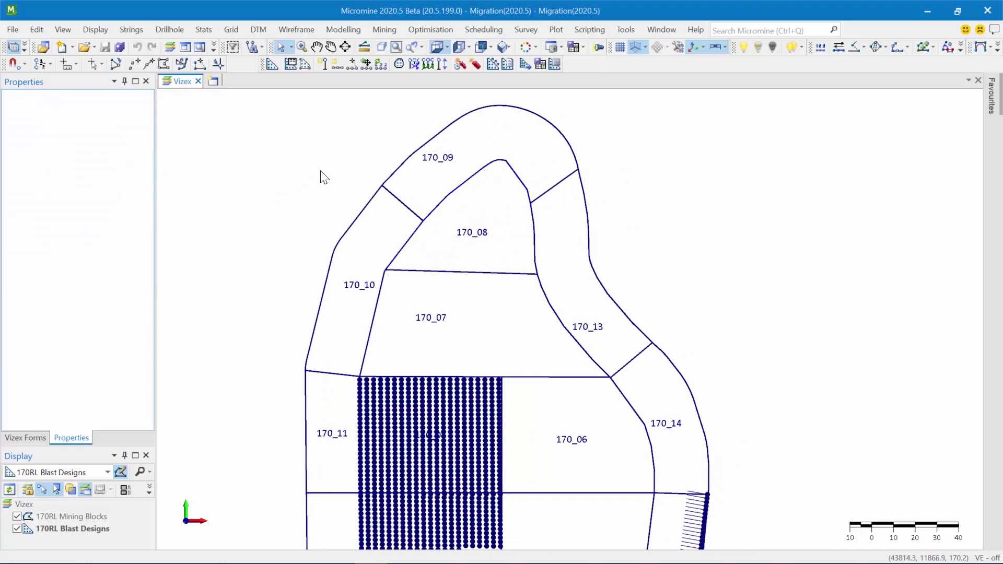
Start a pattern by polygon using the 170_13 boundary as reference line, naming the block 170_13
{"action": "left_click", "coordinate": [305, 65]}
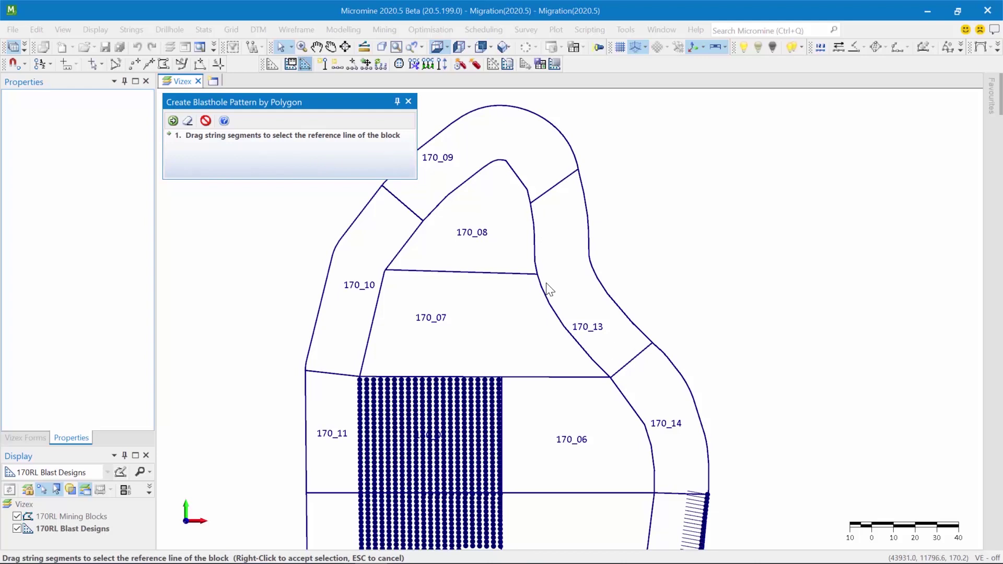
{"action": "left_click_drag", "start_coordinate": [532, 205], "coordinate": [614, 383]}
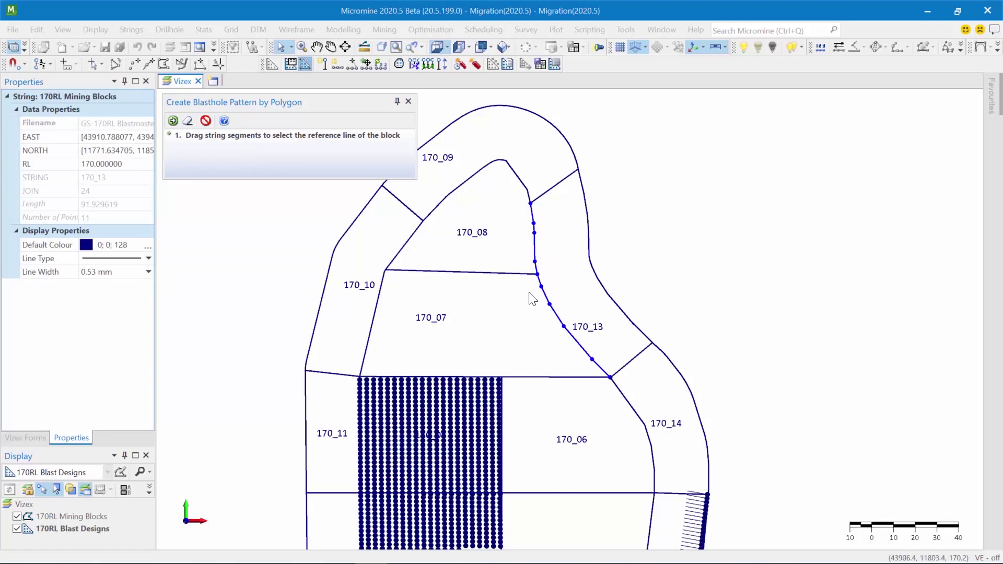
{"action": "right_click", "coordinate": [665, 253]}
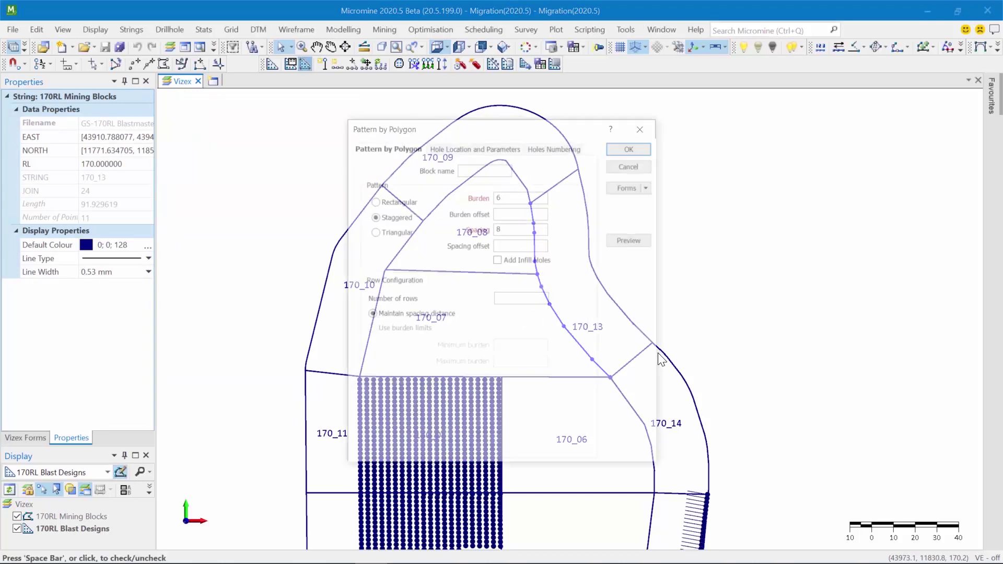
{"action": "left_click_drag", "start_coordinate": [451, 130], "coordinate": [271, 131]}
{"action": "left_click", "coordinate": [282, 170]}
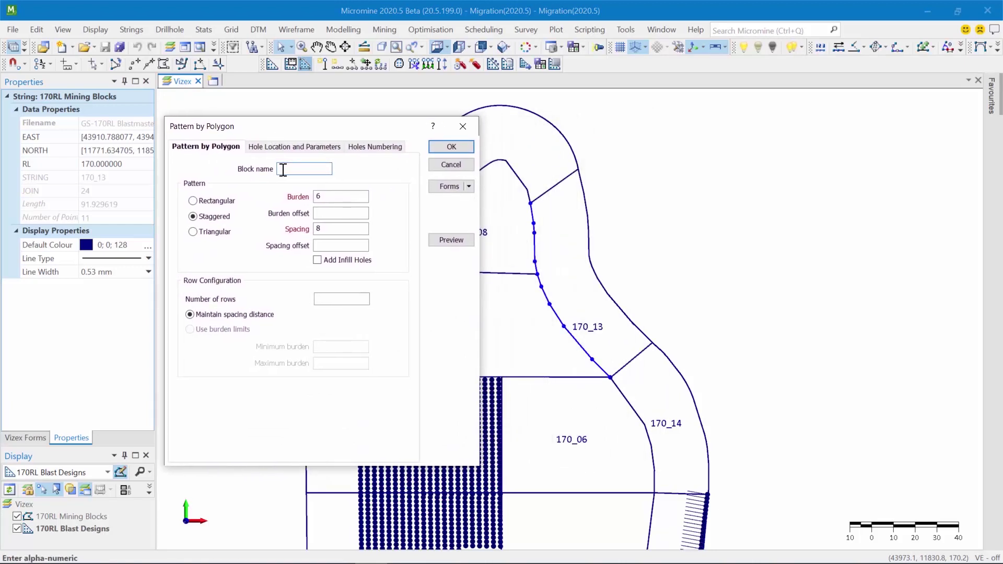
{"action": "type", "text": "170_13"}
Set burden 4 and spacing 5.5, preview the staggered pattern, and create the holes in 170_13
{"action": "left_click", "coordinate": [340, 228]}
{"action": "left_click", "coordinate": [450, 241]}
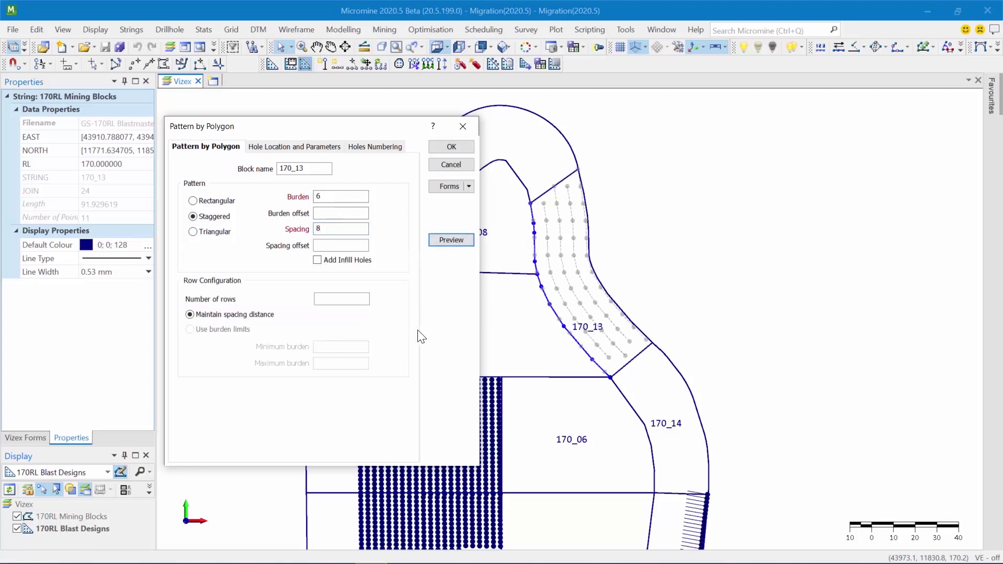
{"action": "double_click", "coordinate": [347, 197]}
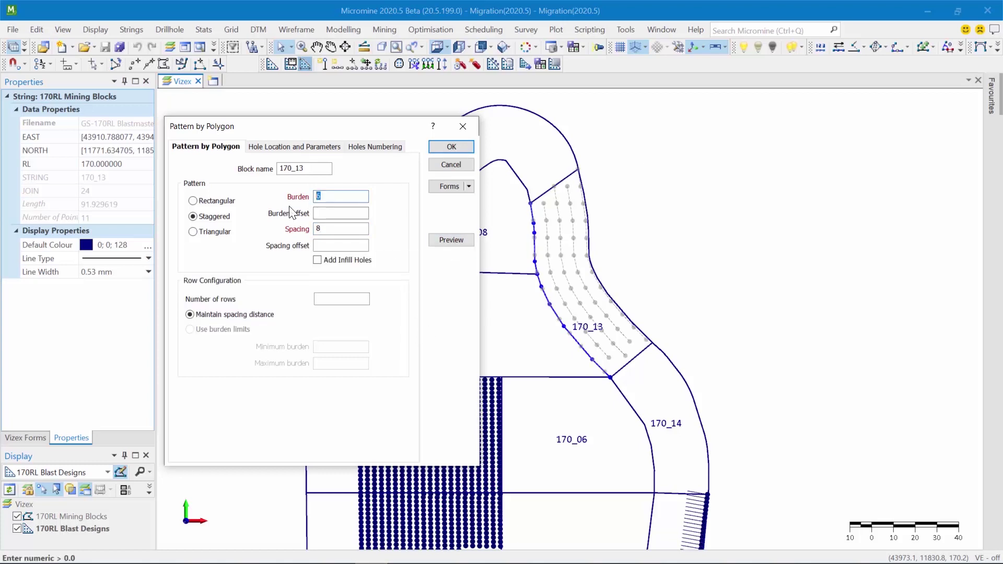
{"action": "type", "text": "4"}
{"action": "double_click", "coordinate": [330, 229]}
{"action": "type", "text": "5.5"}
{"action": "left_click", "coordinate": [453, 239]}
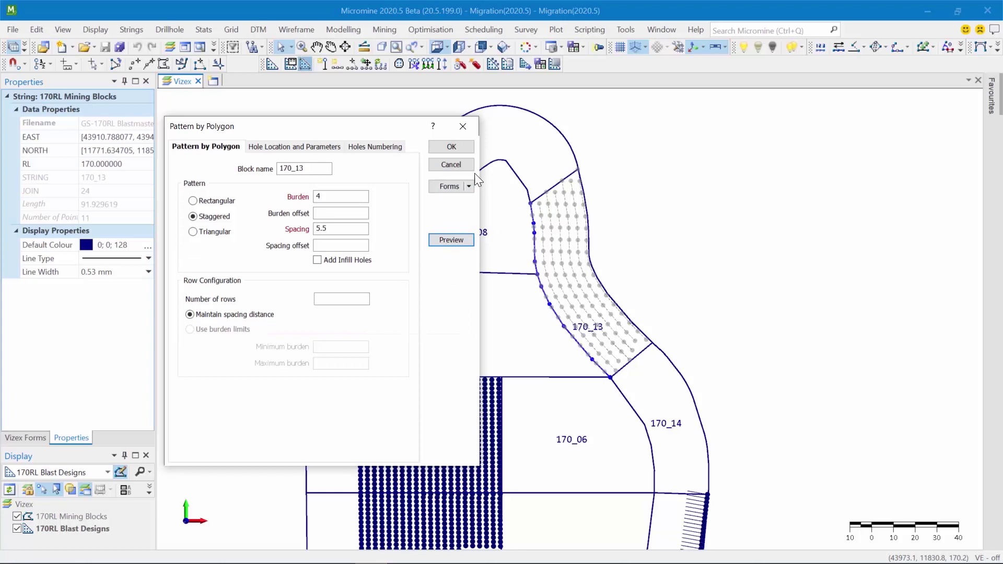
{"action": "left_click", "coordinate": [452, 147]}
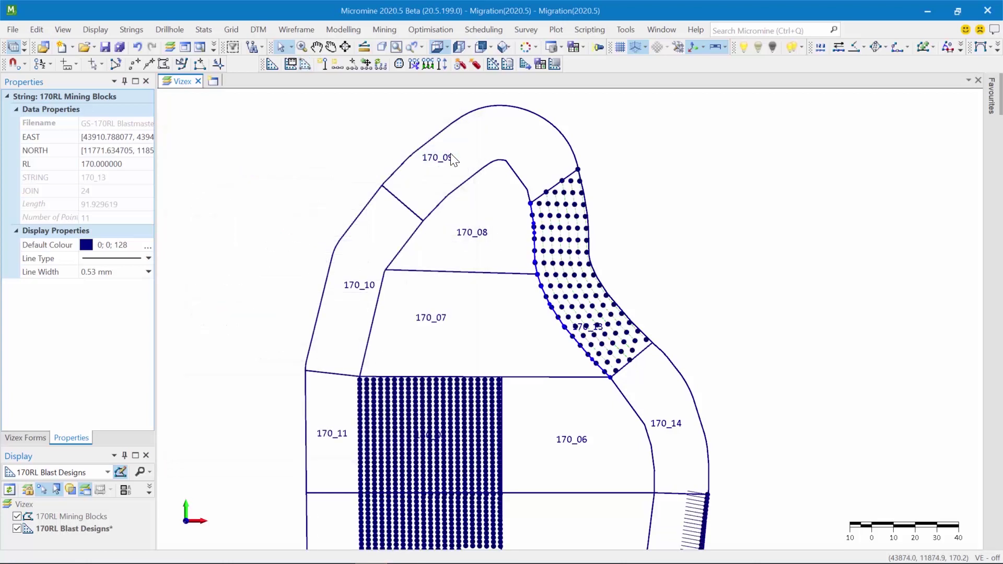
Start a new pattern by polygon with the 170_08 boundary as the reference line
{"action": "scroll", "coordinate": [509, 222], "scroll_direction": "up", "scroll_amount": 2}
{"action": "scroll", "coordinate": [543, 321], "scroll_direction": "down", "scroll_amount": 2}
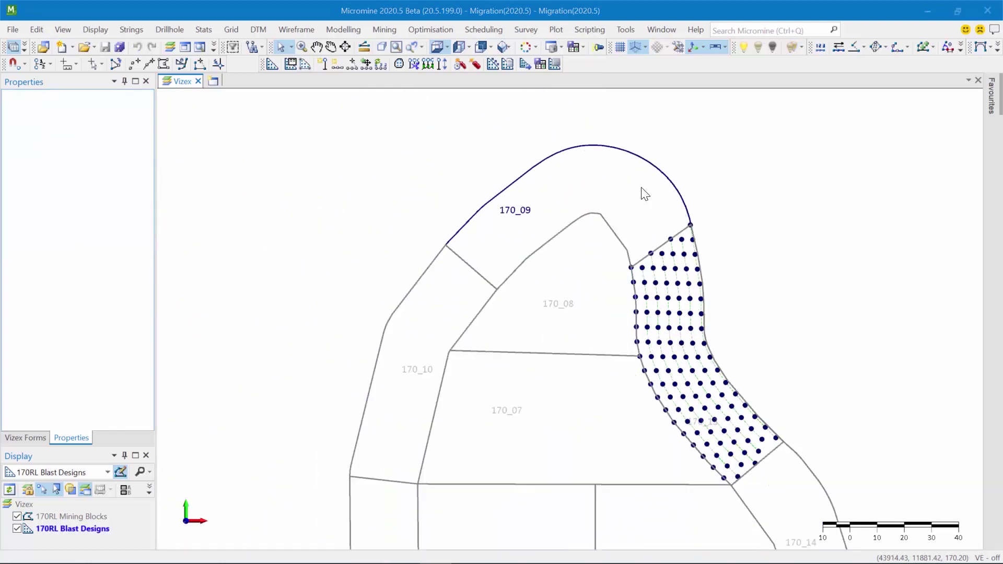
{"action": "left_click_drag", "start_coordinate": [495, 237], "coordinate": [430, 233]}
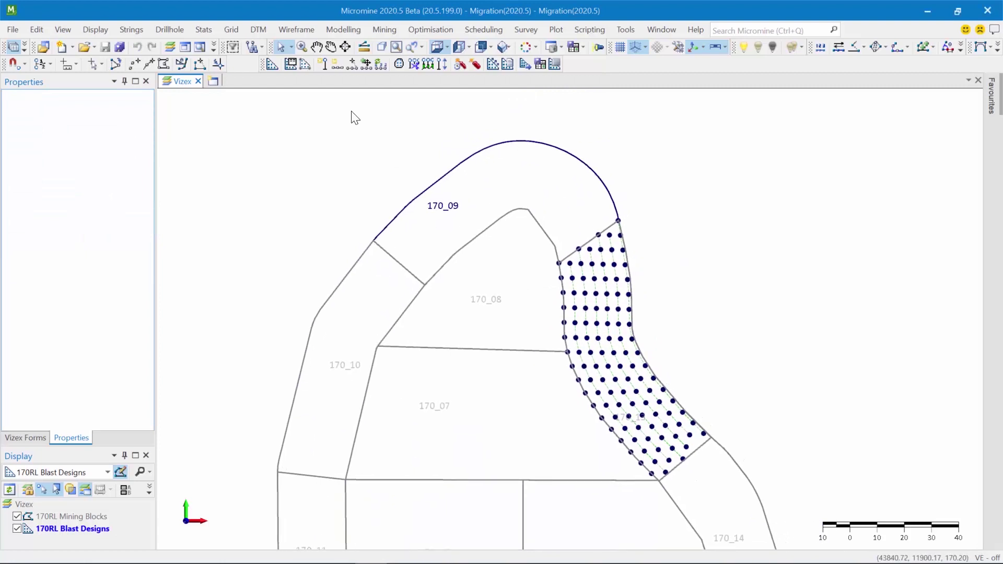
{"action": "left_click", "coordinate": [306, 64]}
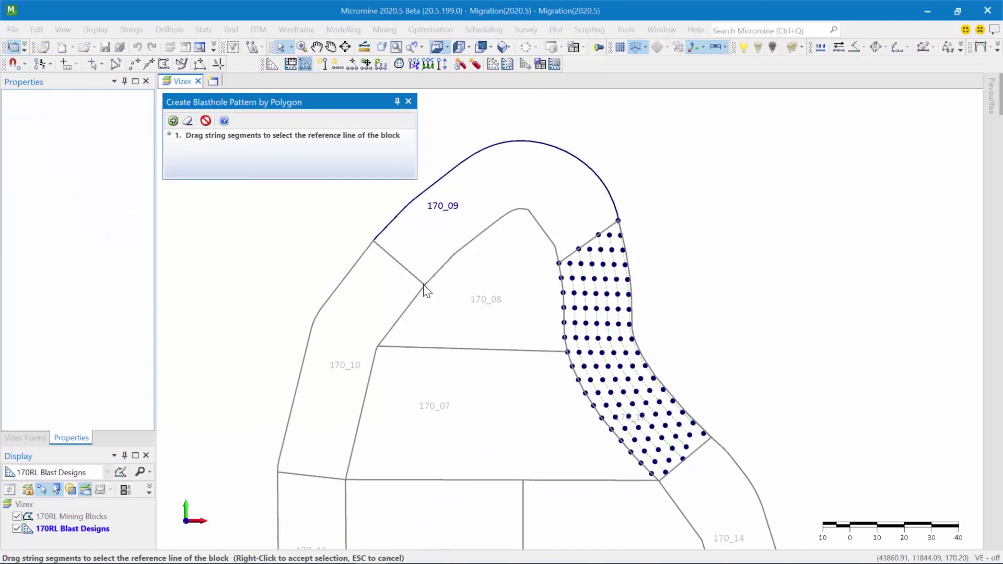
{"action": "left_click_drag", "start_coordinate": [425, 285], "coordinate": [548, 262]}
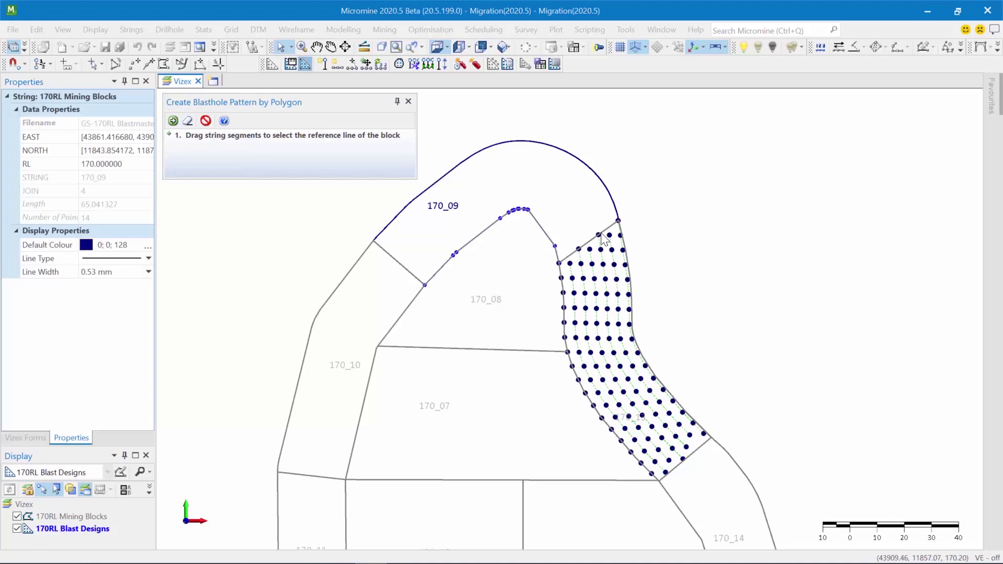
{"action": "left_click_drag", "start_coordinate": [473, 125], "coordinate": [791, 116]}
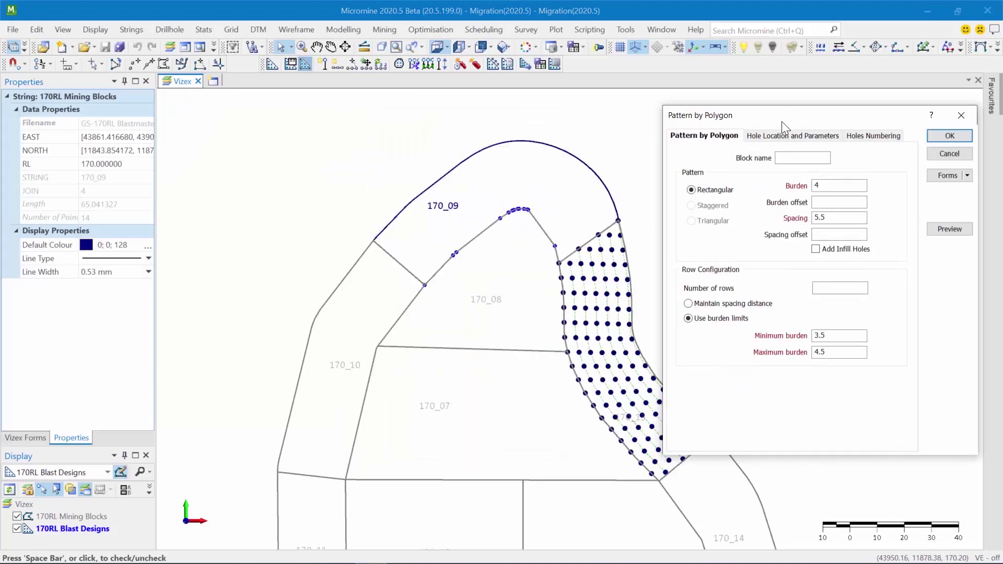
Name the block 170_09, confirm burden 4, spacing 5.5 and burden limits 3.5–4.5, and preview
{"action": "left_click", "coordinate": [792, 158]}
{"action": "type", "text": "17"}
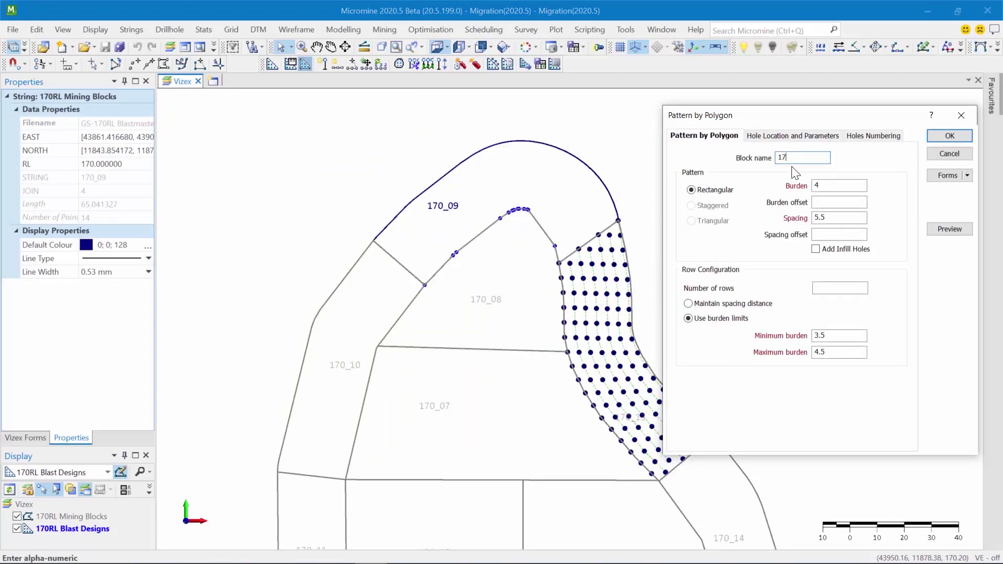
{"action": "type", "text": "0_2"}
{"action": "key", "text": "BackSpace"}
{"action": "type", "text": "09"}
{"action": "left_click", "coordinate": [836, 185]}
{"action": "left_click", "coordinate": [834, 218]}
{"action": "left_click", "coordinate": [838, 351]}
{"action": "left_click", "coordinate": [831, 184]}
{"action": "left_click", "coordinate": [943, 228]}
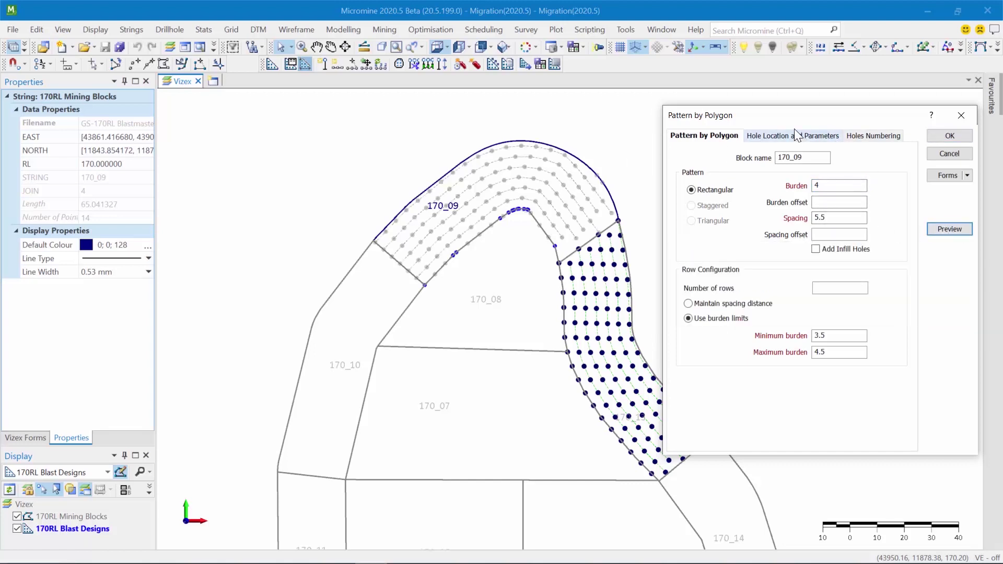
Restore the pattern settings, enable Add Infill Holes, and preview the densely filled 170_09 pattern
{"action": "scroll", "coordinate": [520, 229], "scroll_direction": "up", "scroll_amount": 4}
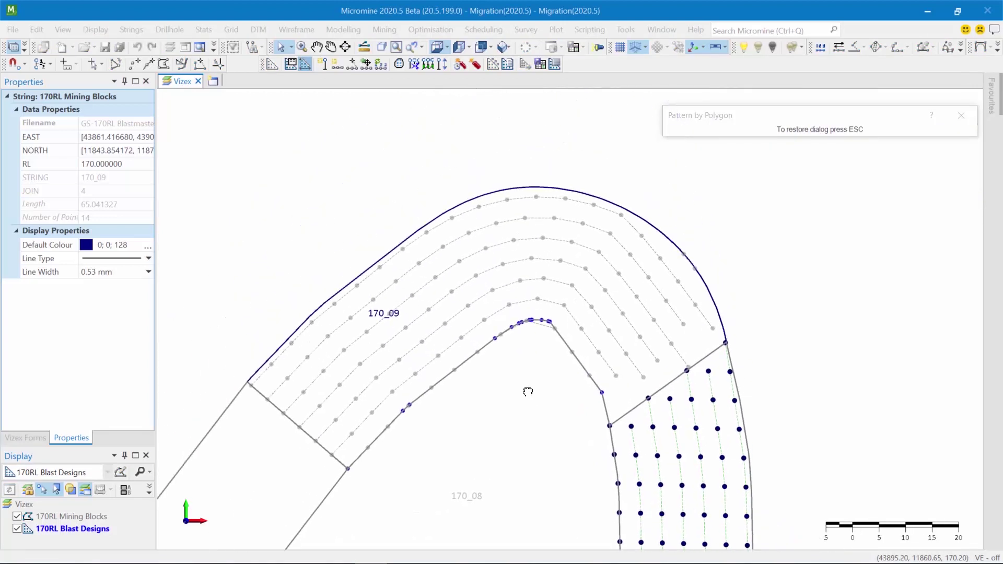
{"action": "scroll", "coordinate": [531, 399], "scroll_direction": "up", "scroll_amount": 1}
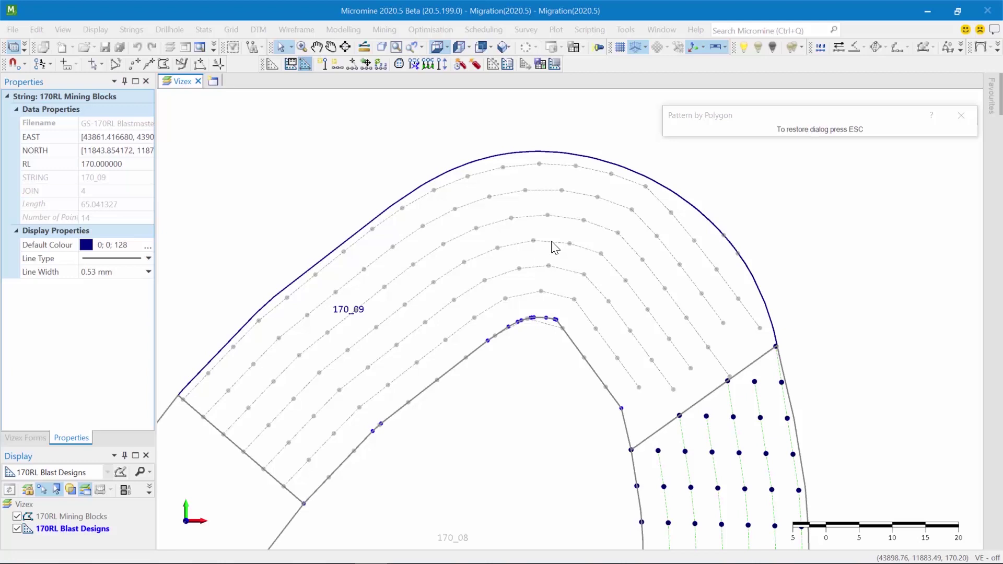
{"action": "left_click", "coordinate": [809, 115]}
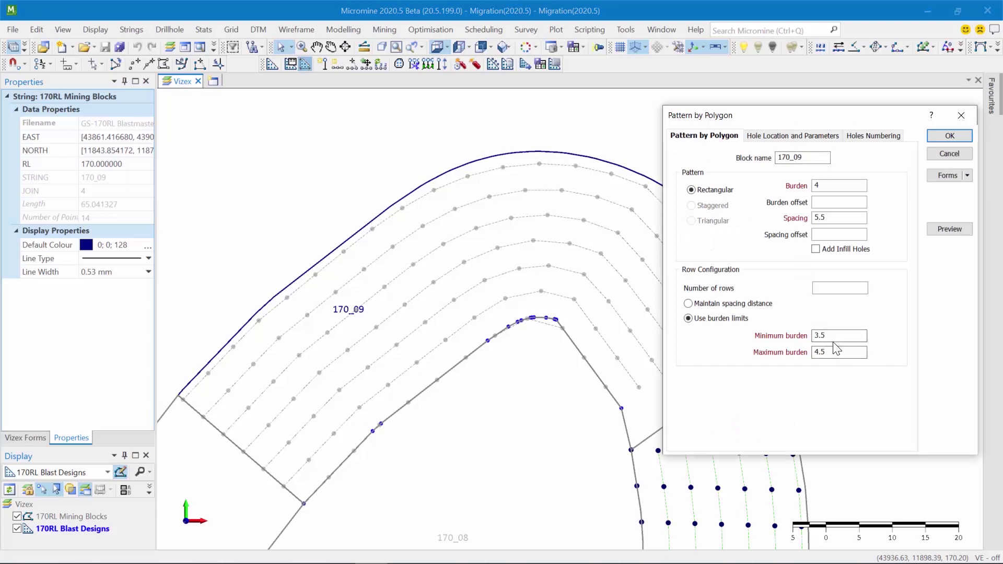
{"action": "left_click_drag", "start_coordinate": [766, 118], "coordinate": [349, 140]}
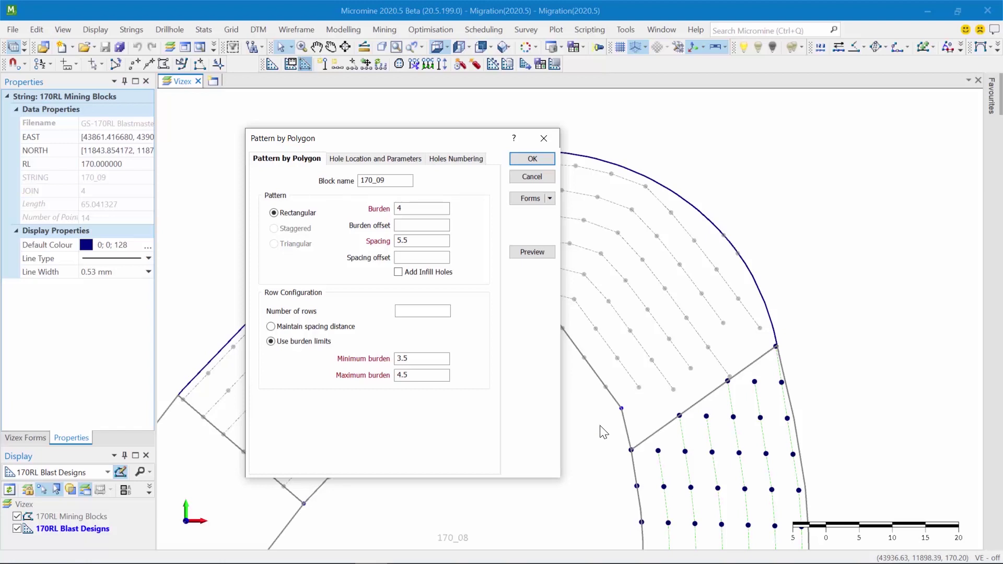
{"action": "left_click", "coordinate": [413, 240]}
{"action": "left_click", "coordinate": [408, 274]}
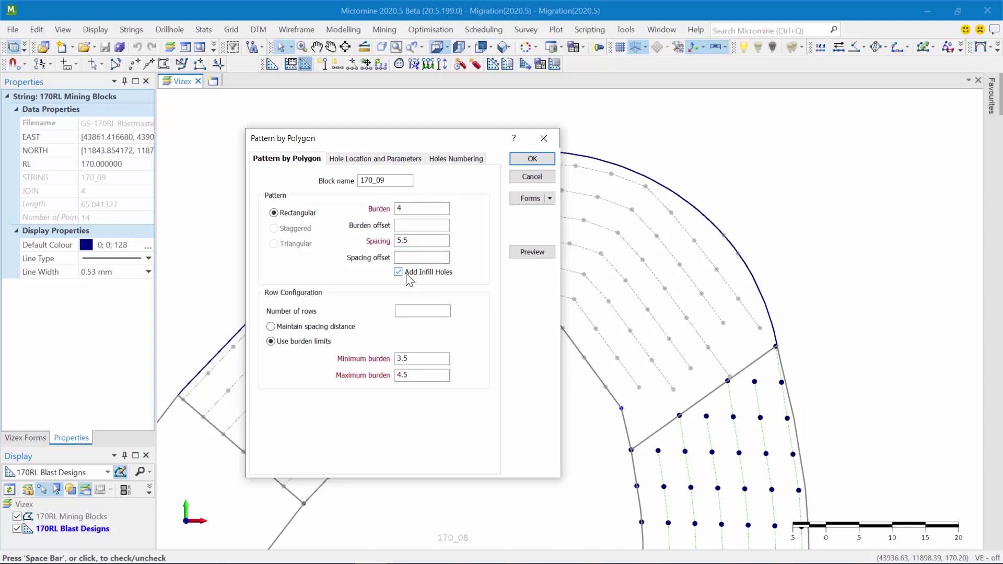
{"action": "left_click", "coordinate": [530, 253]}
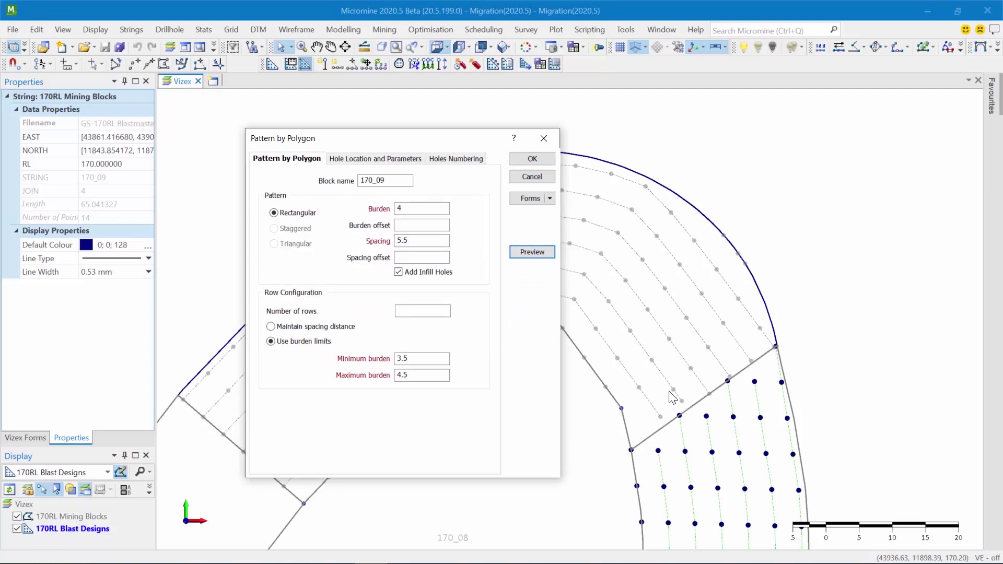
{"action": "left_click_drag", "start_coordinate": [416, 240], "coordinate": [364, 245]}
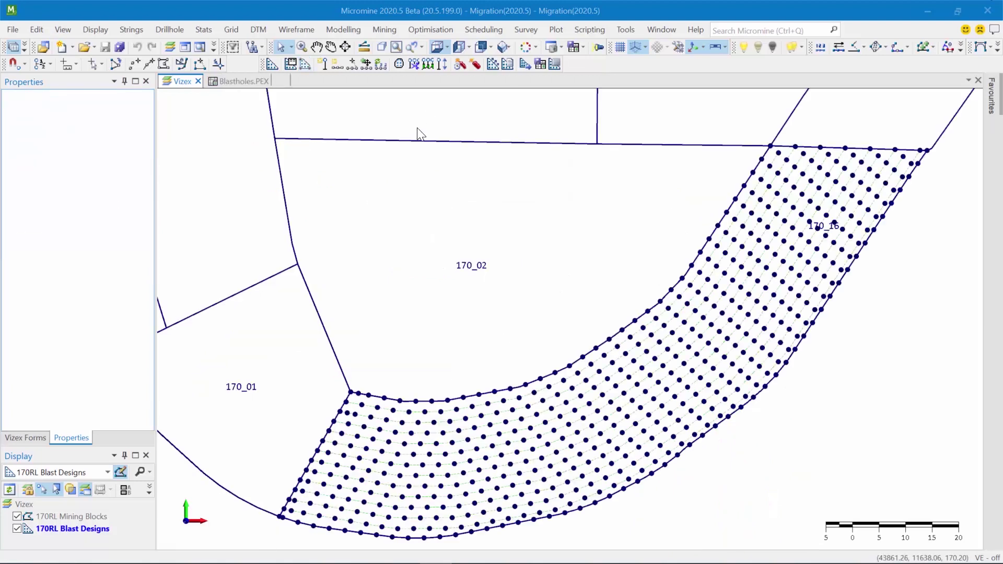
Accept all blast summary fields in Blast Design Plot Options
{"action": "left_click", "coordinate": [554, 64]}
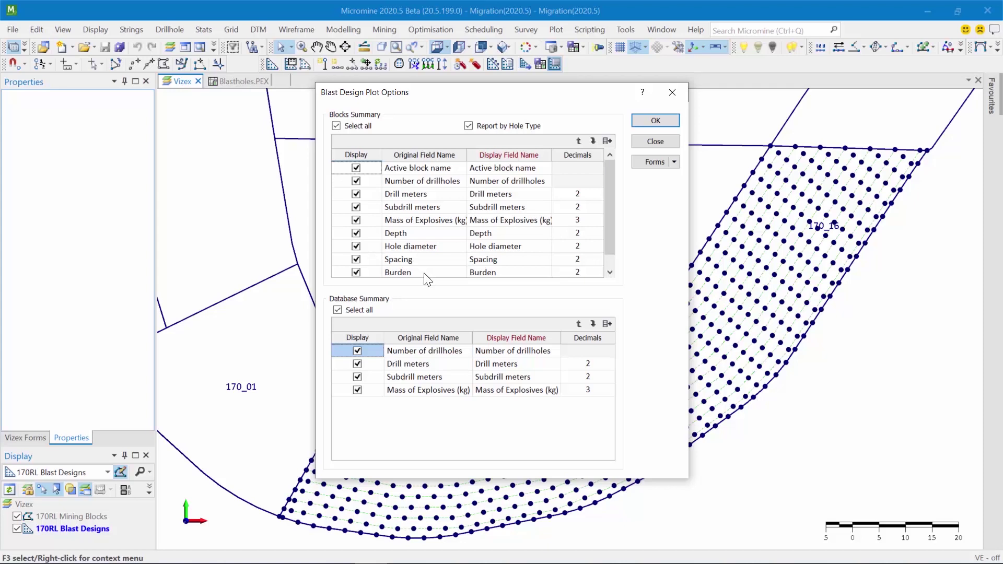
{"action": "left_click_drag", "start_coordinate": [502, 101], "coordinate": [434, 112]}
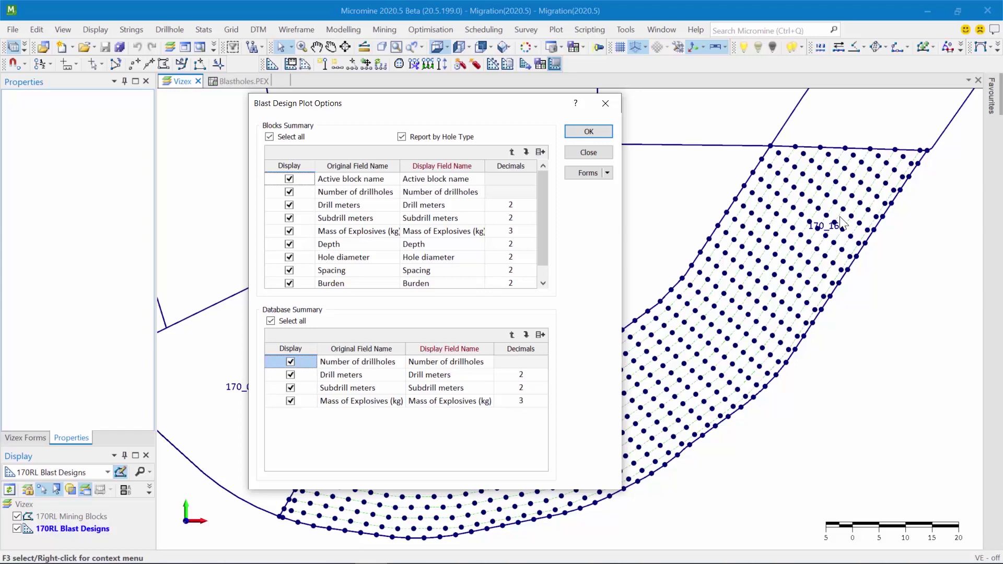
{"action": "left_click", "coordinate": [606, 133]}
Switch to the Blastholes plot and read the Block and Database Summary tables
{"action": "left_click", "coordinate": [229, 82]}
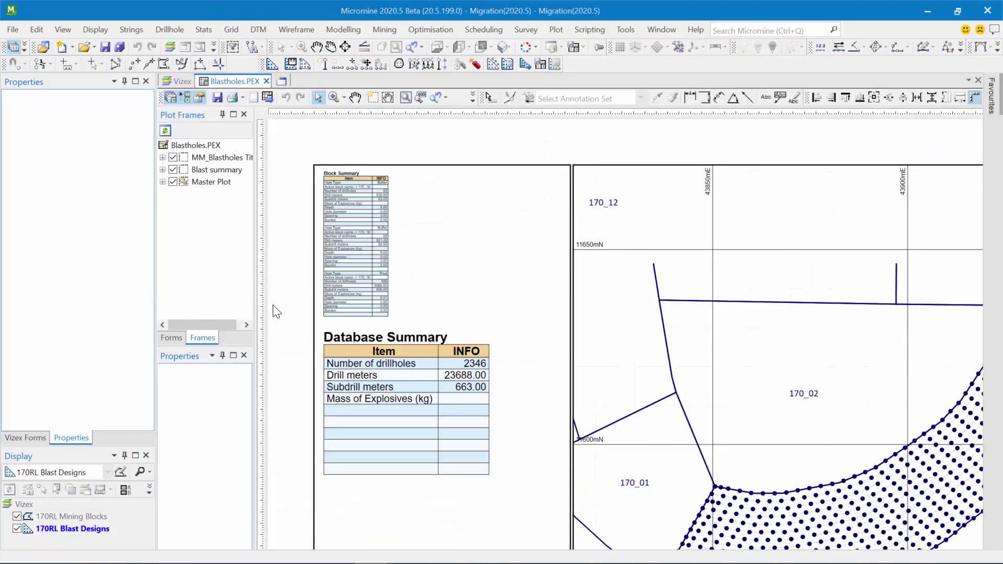
{"action": "scroll", "coordinate": [341, 211], "scroll_direction": "up", "scroll_amount": 2}
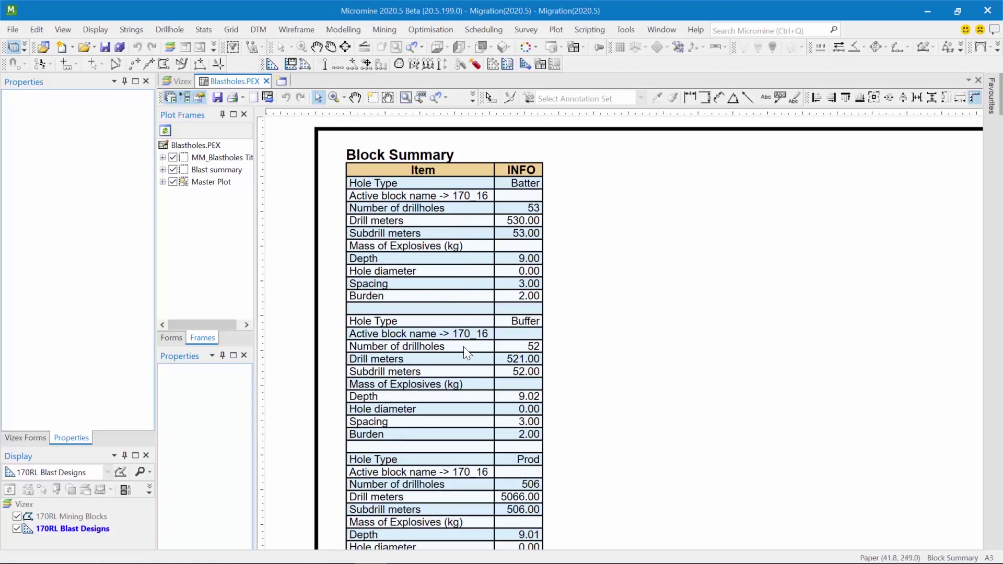
{"action": "middle_click_drag", "start_coordinate": [463, 346], "coordinate": [497, 252]}
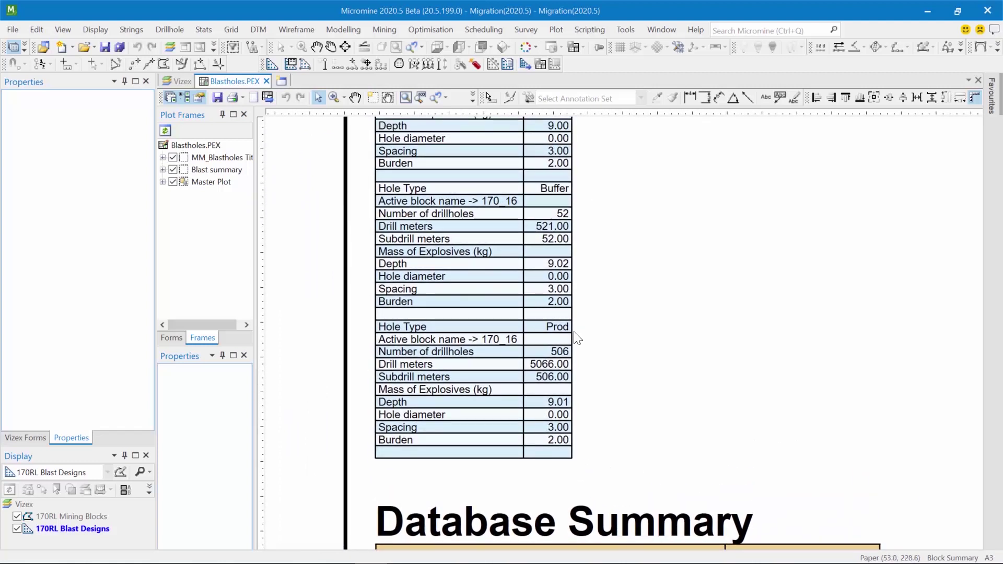
{"action": "scroll", "coordinate": [553, 356], "scroll_direction": "down", "scroll_amount": 4}
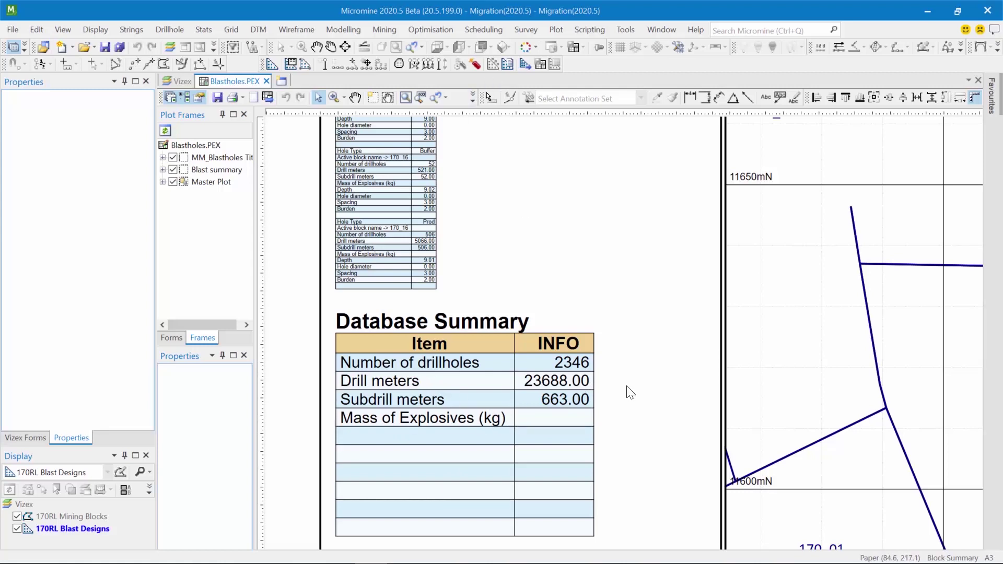
{"action": "scroll", "coordinate": [625, 392], "scroll_direction": "down", "scroll_amount": 4}
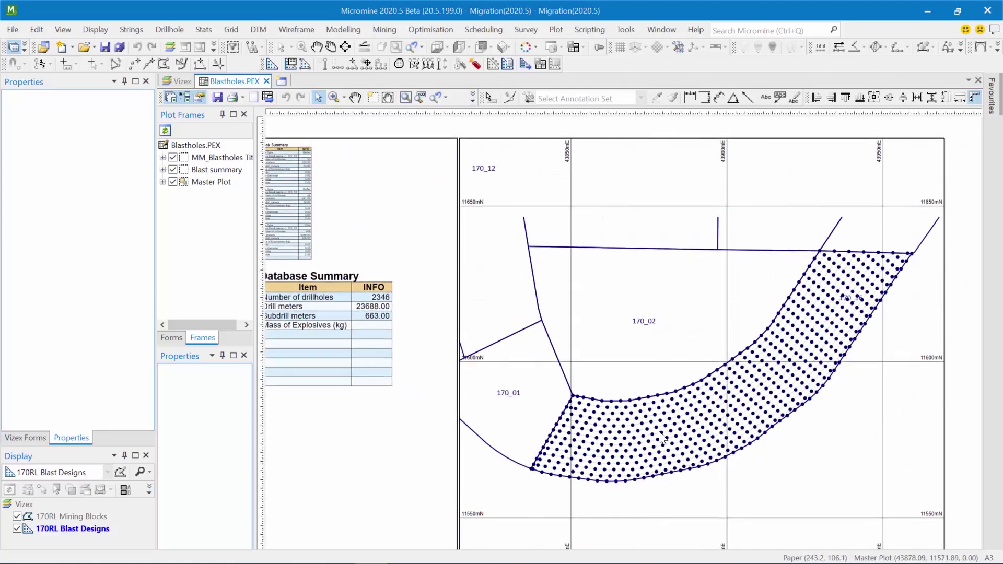
Select the Master Plot frame and return to the Vizex block map
{"action": "left_click", "coordinate": [657, 349]}
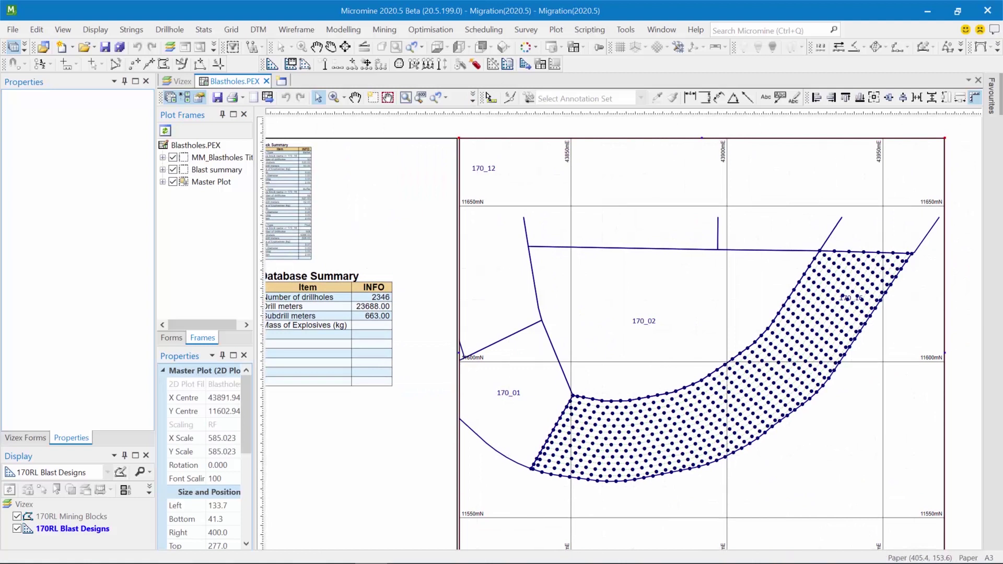
{"action": "left_click", "coordinate": [177, 81]}
{"action": "scroll", "coordinate": [604, 352], "scroll_direction": "up", "scroll_amount": 3}
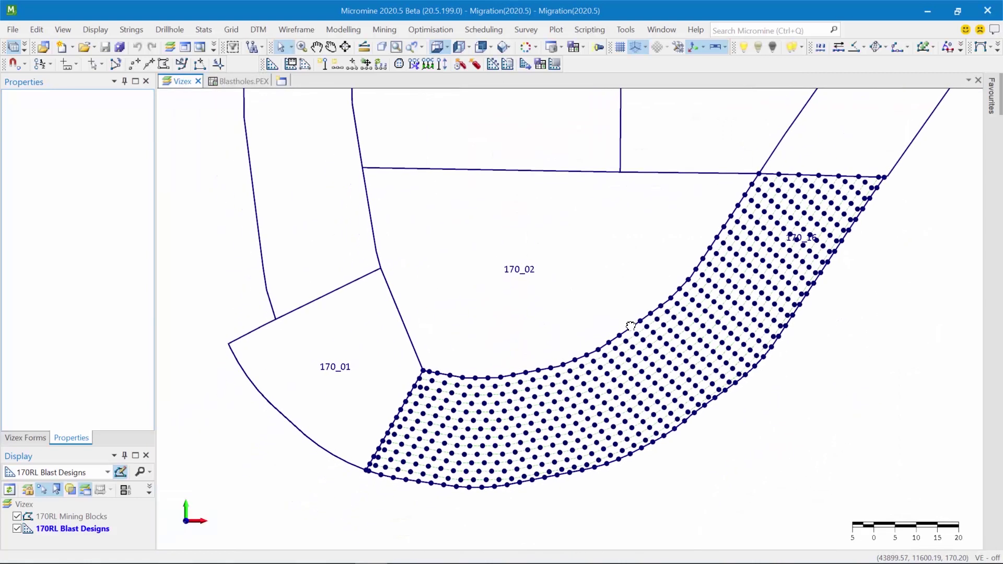
{"action": "mouse_move", "coordinate": [631, 326]}
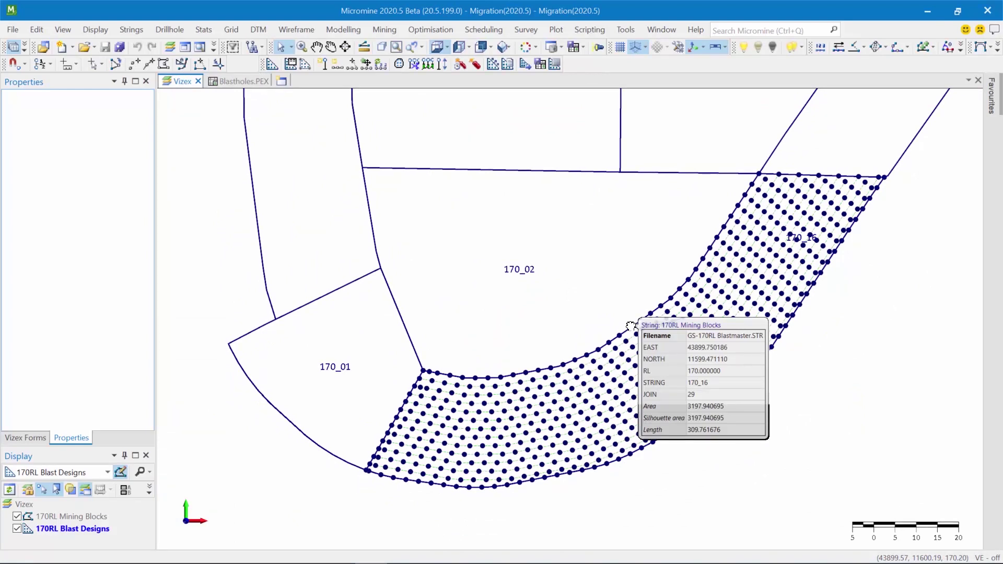